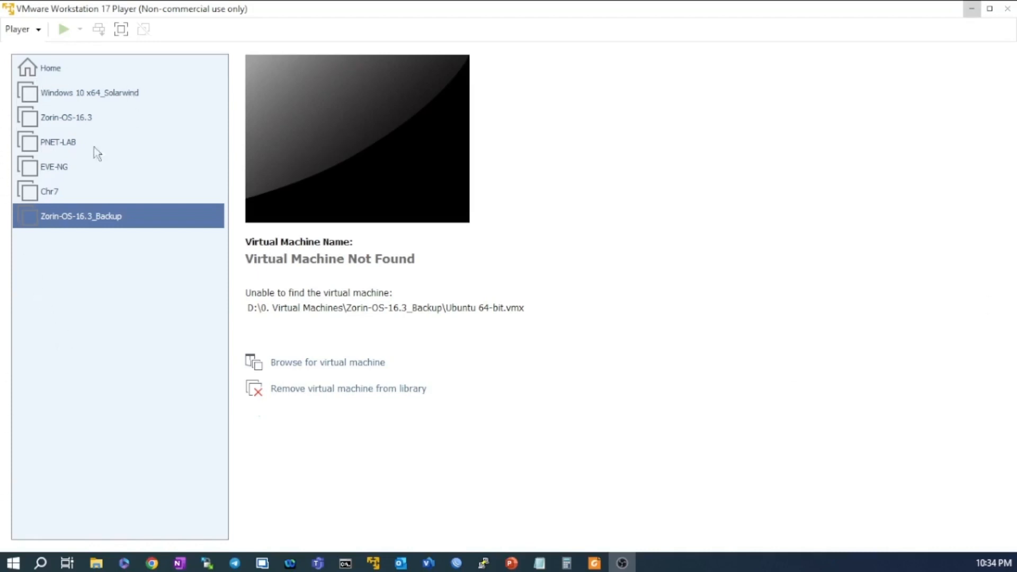
Select PNET-LAB in the library to show its details: Powered Off, Ubuntu 64-bit, 15 GB RAM.
click(24, 146)
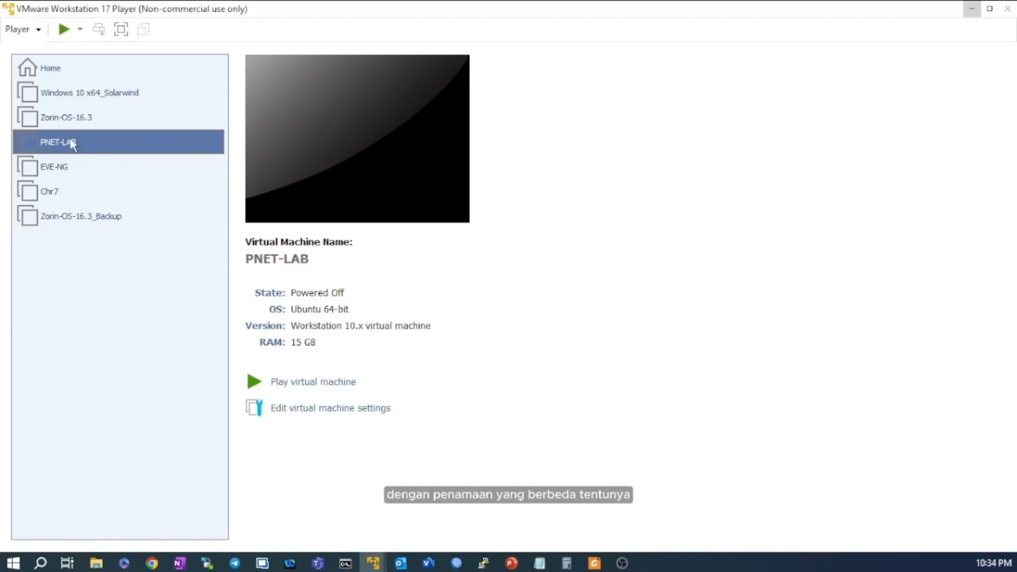
click(39, 29)
click(106, 328)
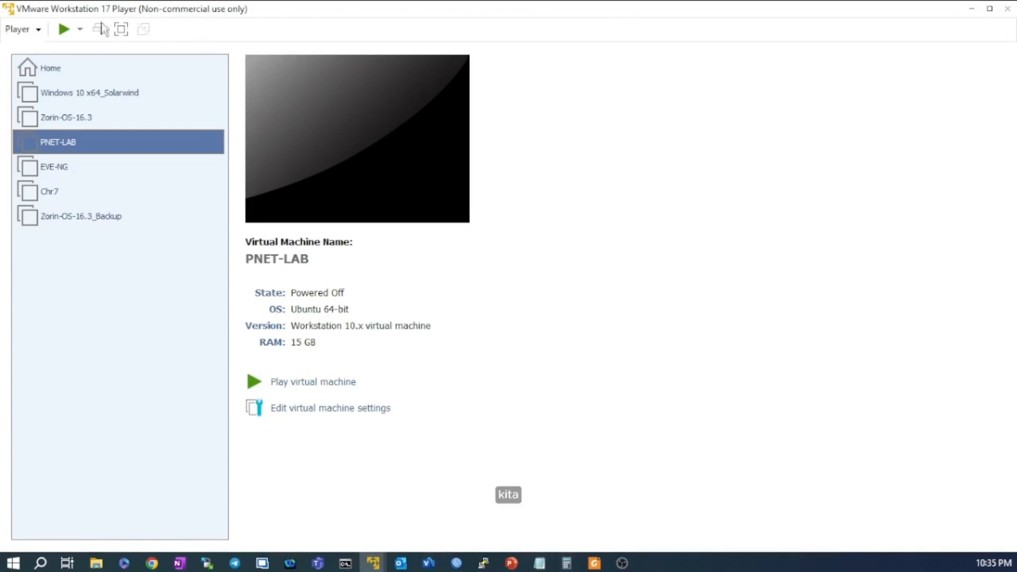
click(38, 31)
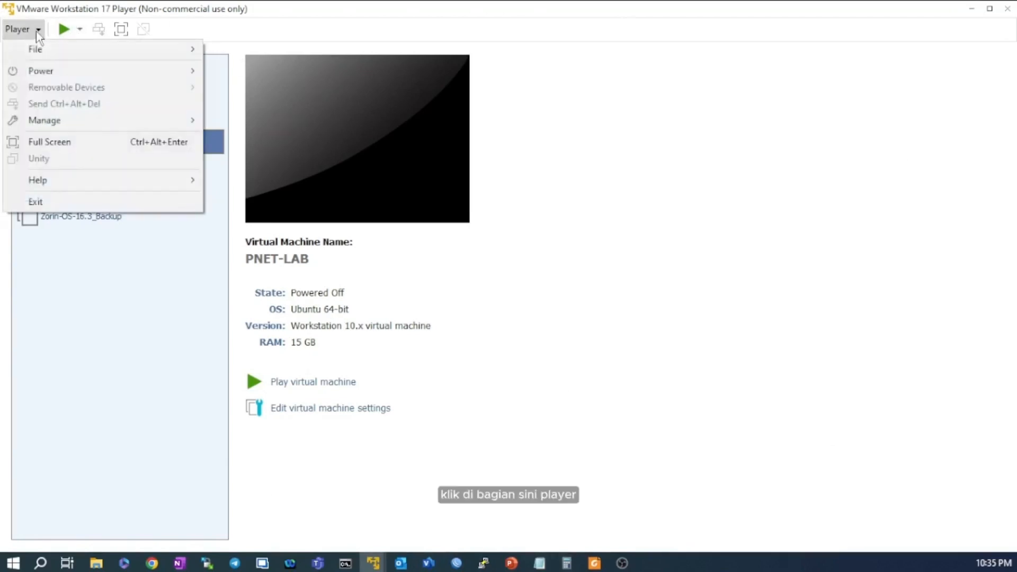
Open the PNET_4.2.10 OVA from D:\2. BELAJAR SIMULASI JARINGAN\Image via Player > File > Open.
mouse_move(37, 49)
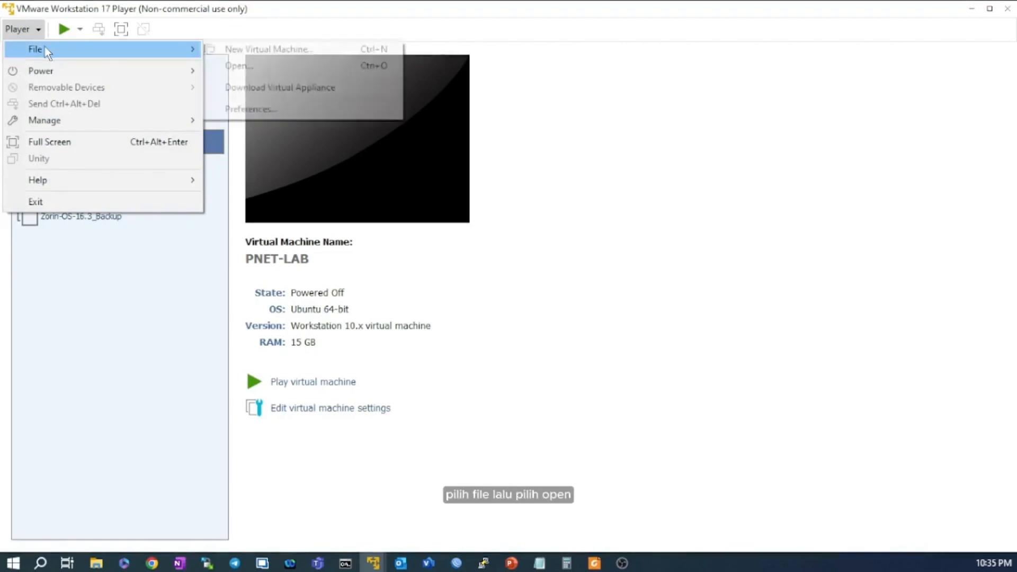
click(252, 67)
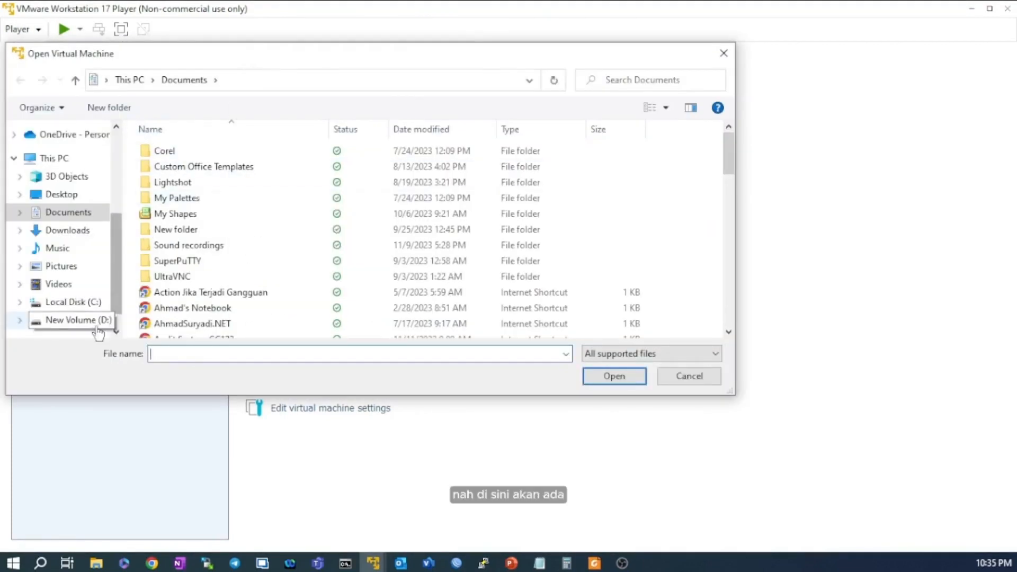
scroll(99, 281, down, 1)
click(102, 301)
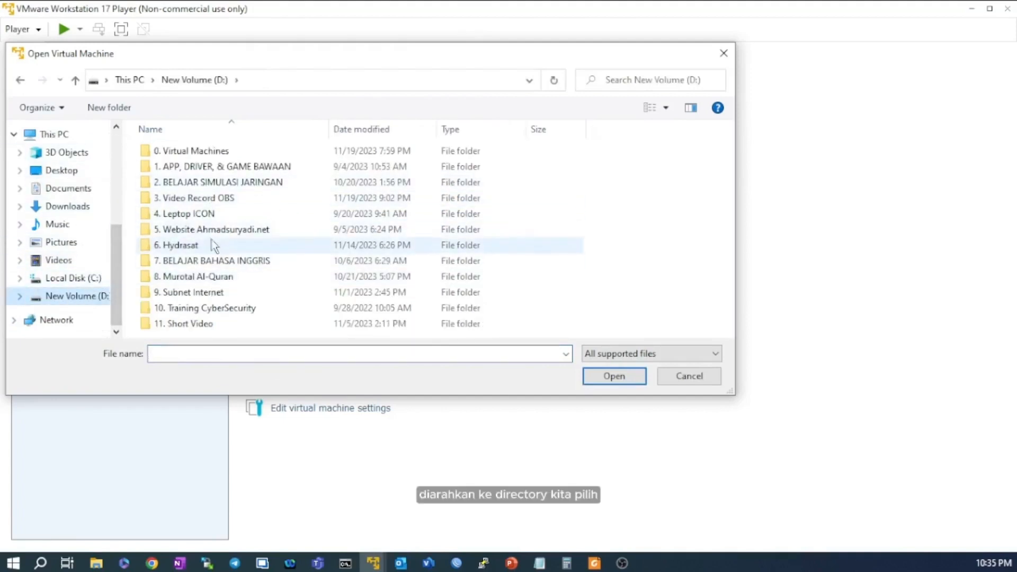
double_click(225, 183)
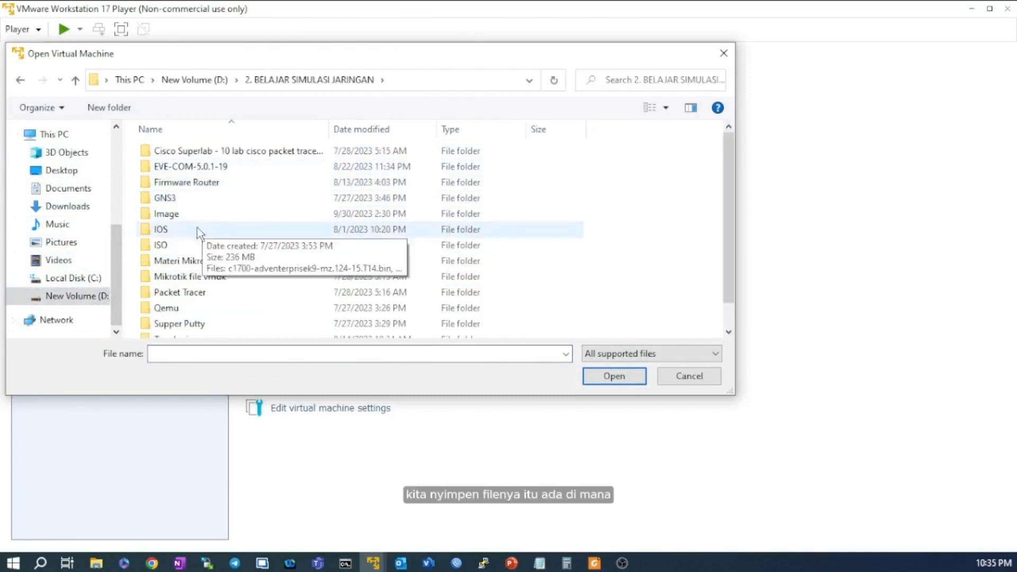
scroll(196, 270, down, 1)
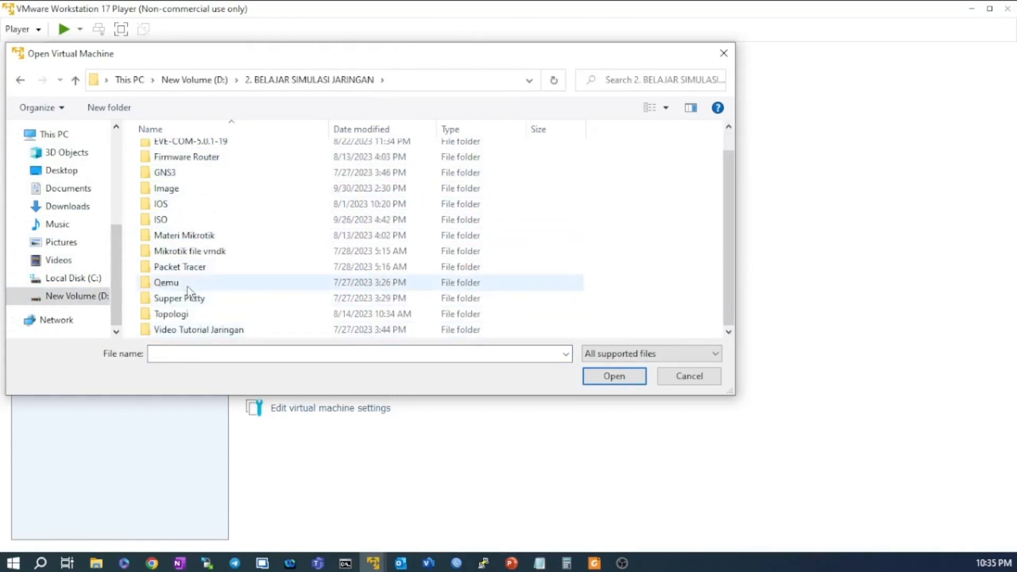
scroll(187, 265, up, 1)
click(182, 215)
double_click(182, 215)
scroll(284, 240, down, 1)
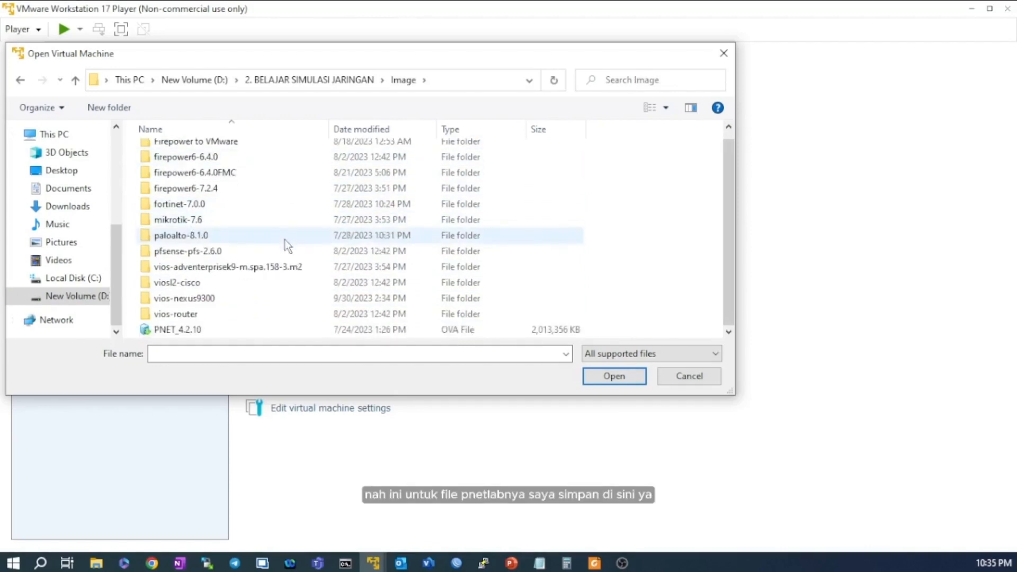
click(253, 333)
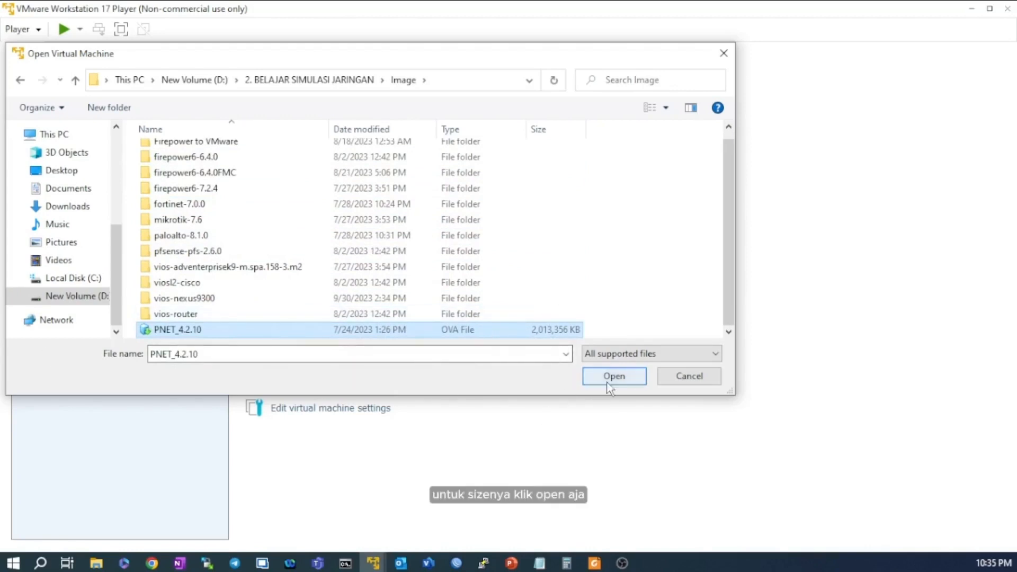
click(588, 382)
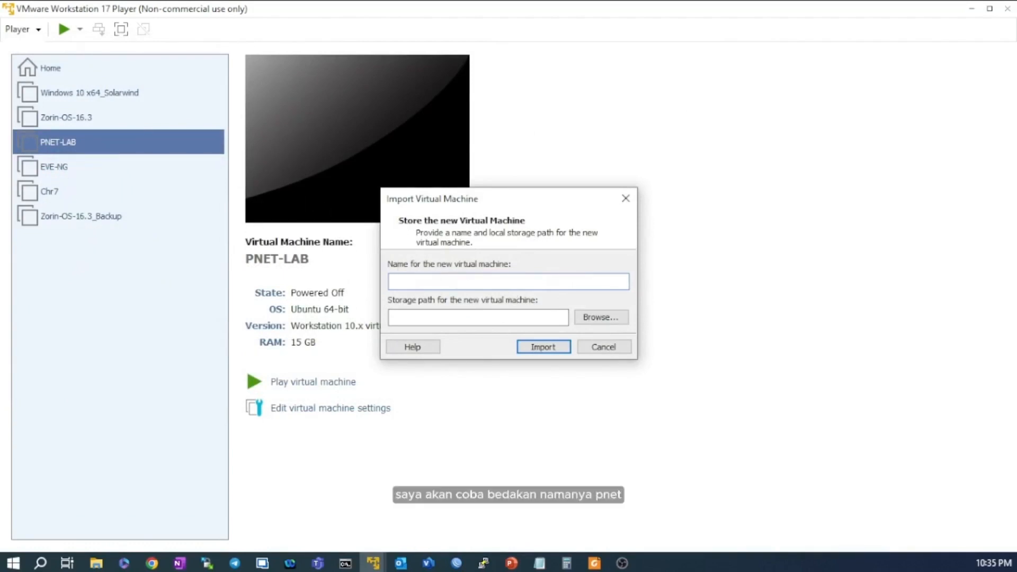
Enter PNETLAB as the imported machine's name and inspect the default storage path.
text(PNET)
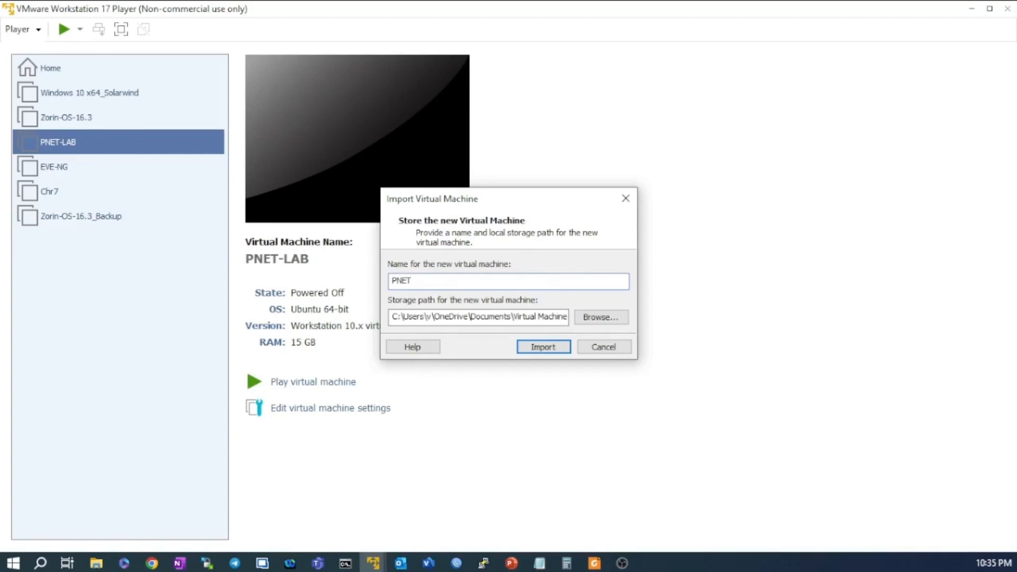
text(LAB)
drag(421, 317, 374, 325)
click(513, 320)
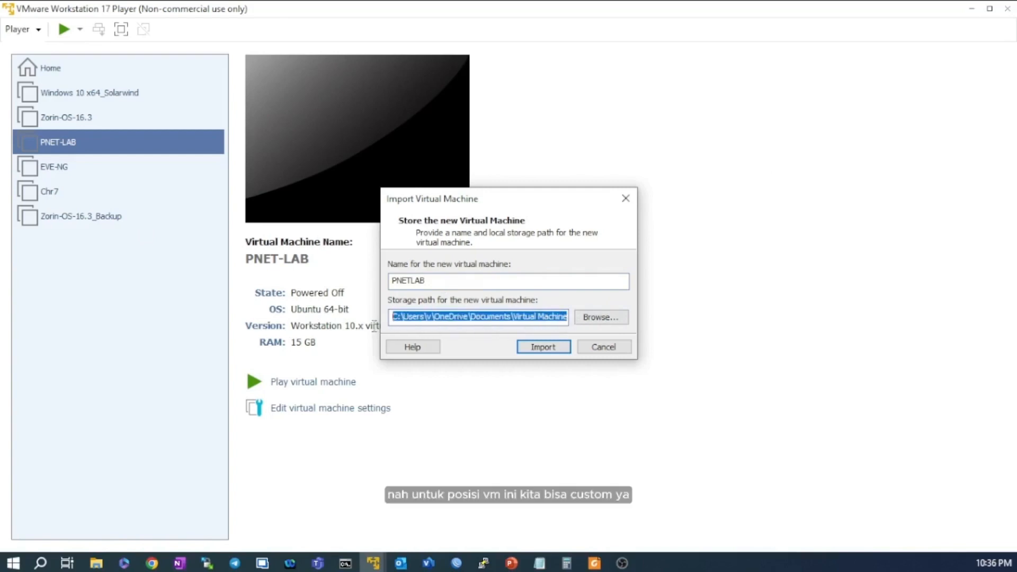
click(434, 317)
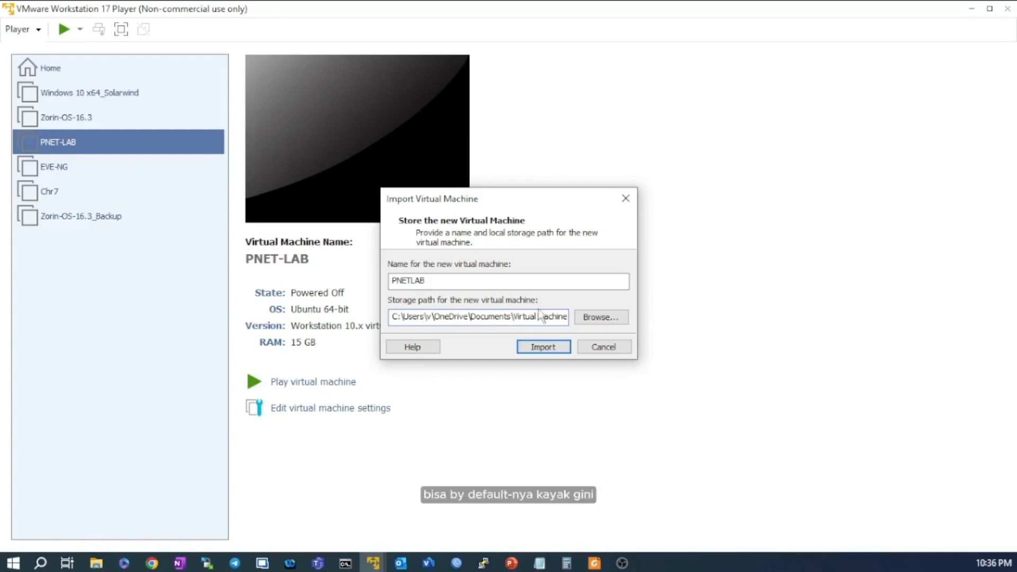
Point the import storage location at D:\0. Virtual Machines.
click(592, 318)
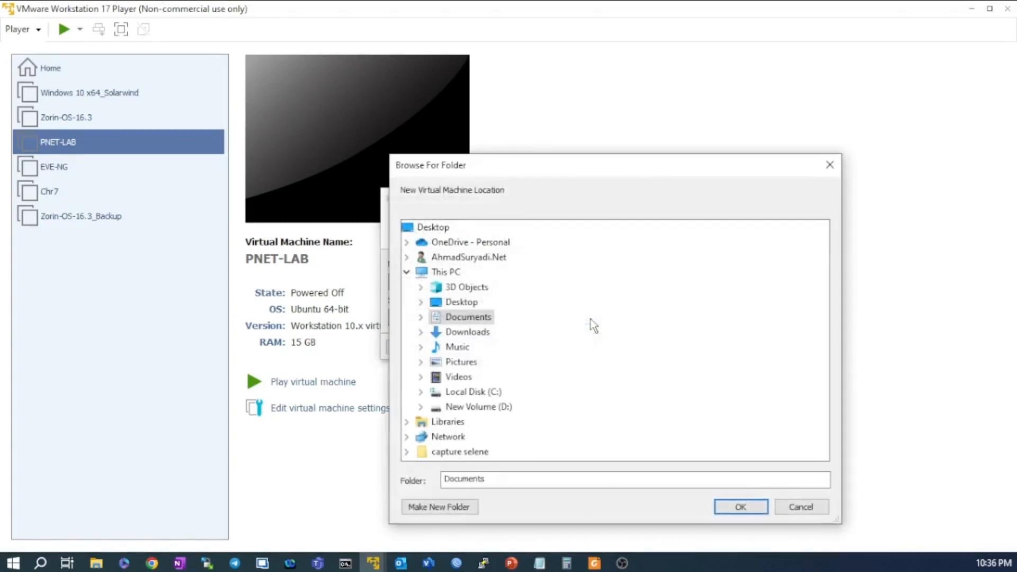
click(435, 406)
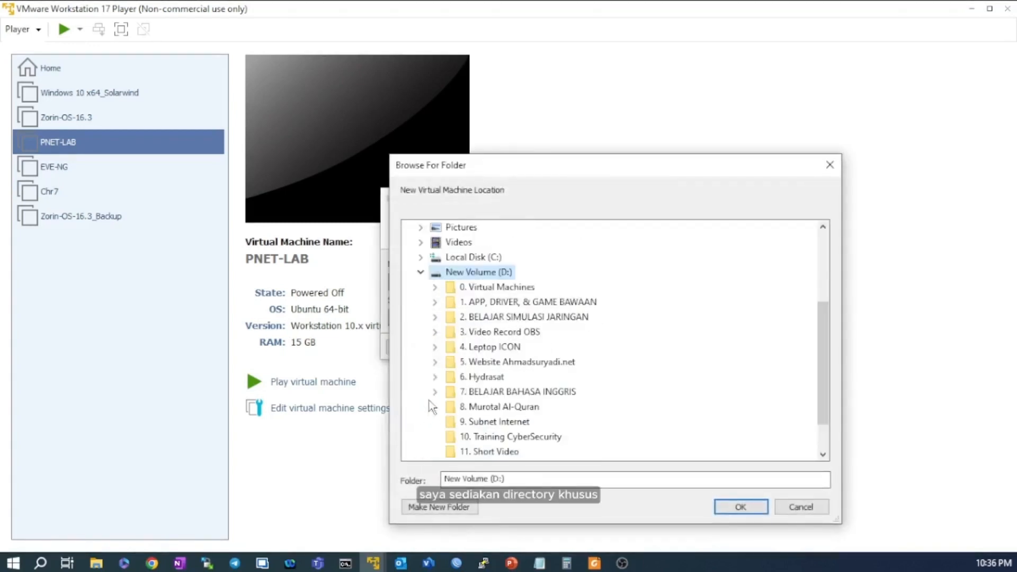
click(498, 292)
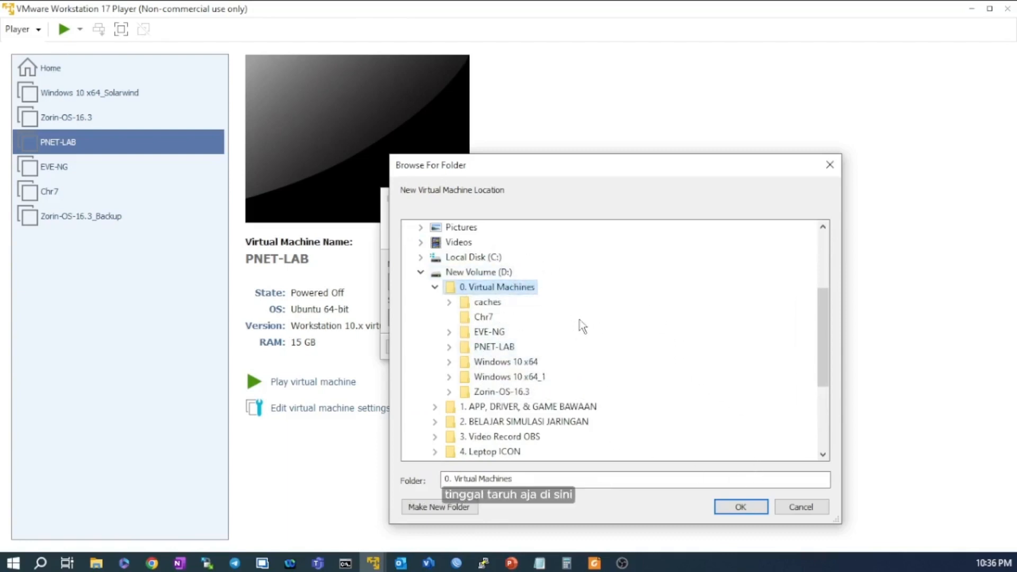
click(741, 507)
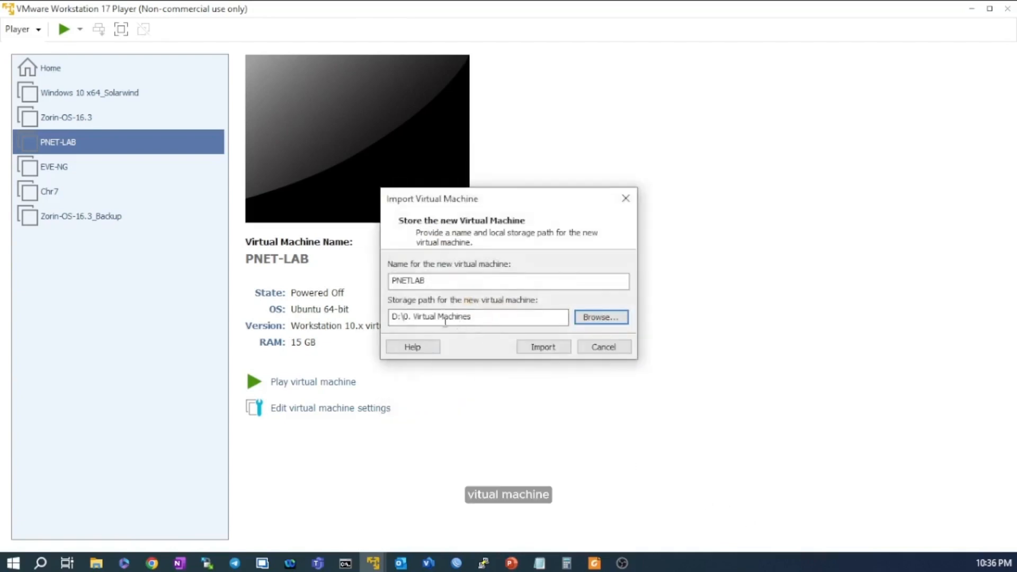
Create a PNETLAB folder inside 0. Virtual Machines and choose it as the storage location.
double_click(465, 281)
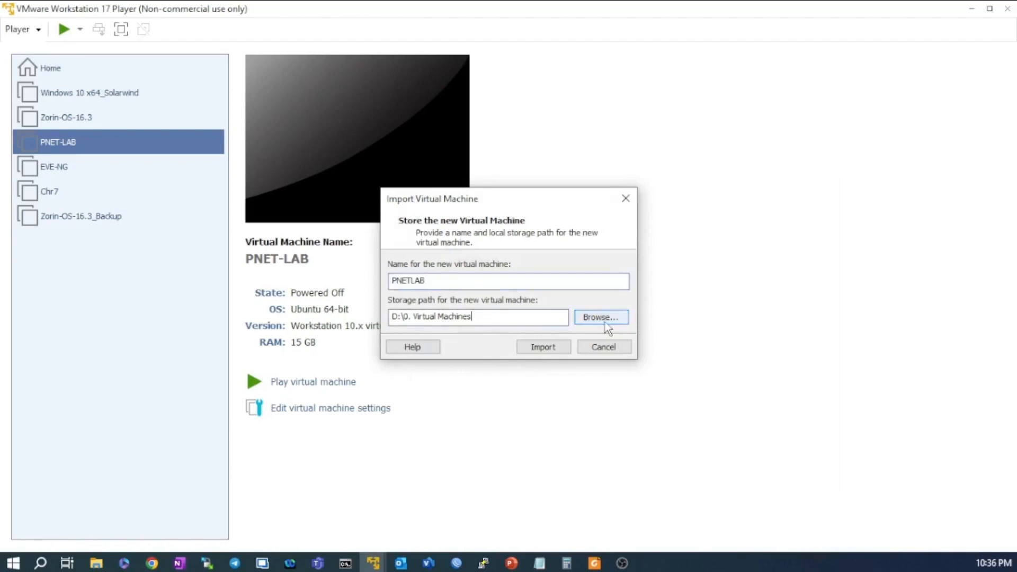
click(595, 317)
double_click(503, 422)
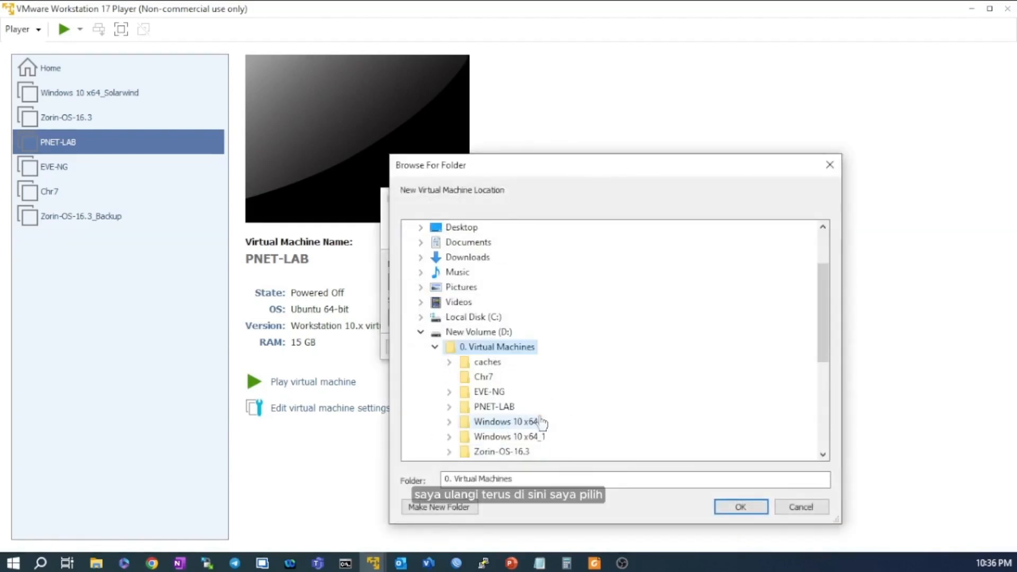
click(461, 507)
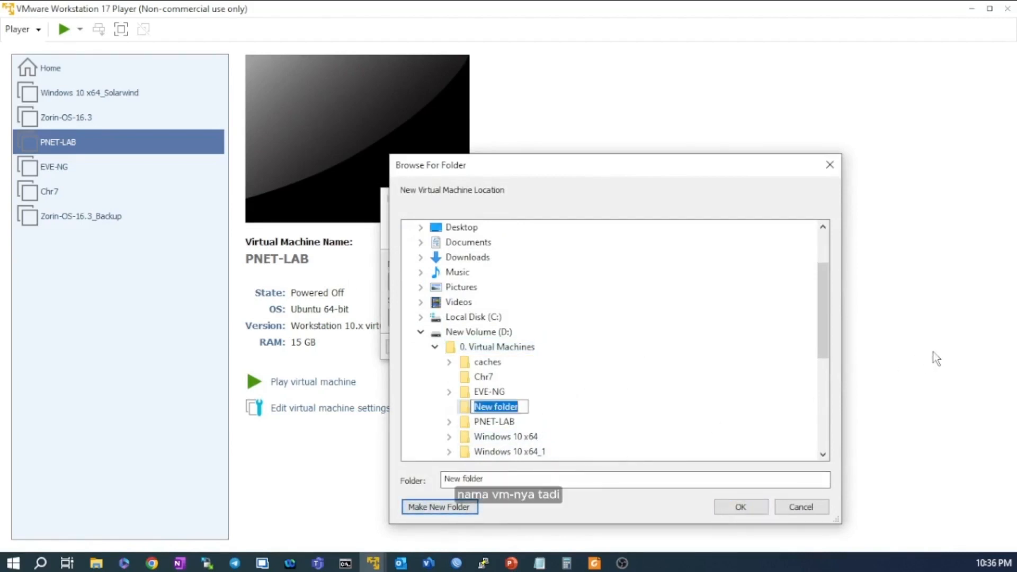
text(PNETLA)
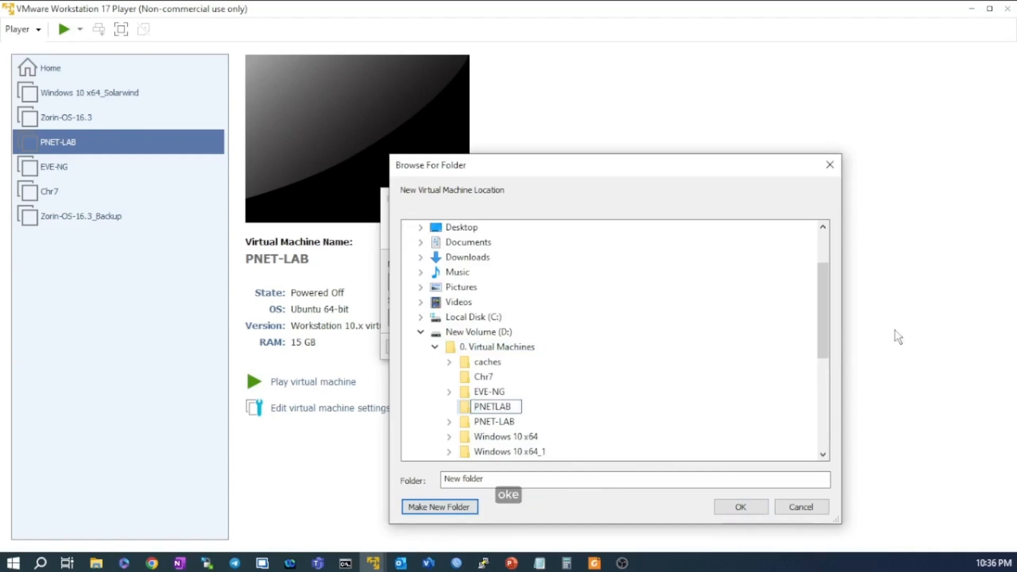
text(B)
key(Return)
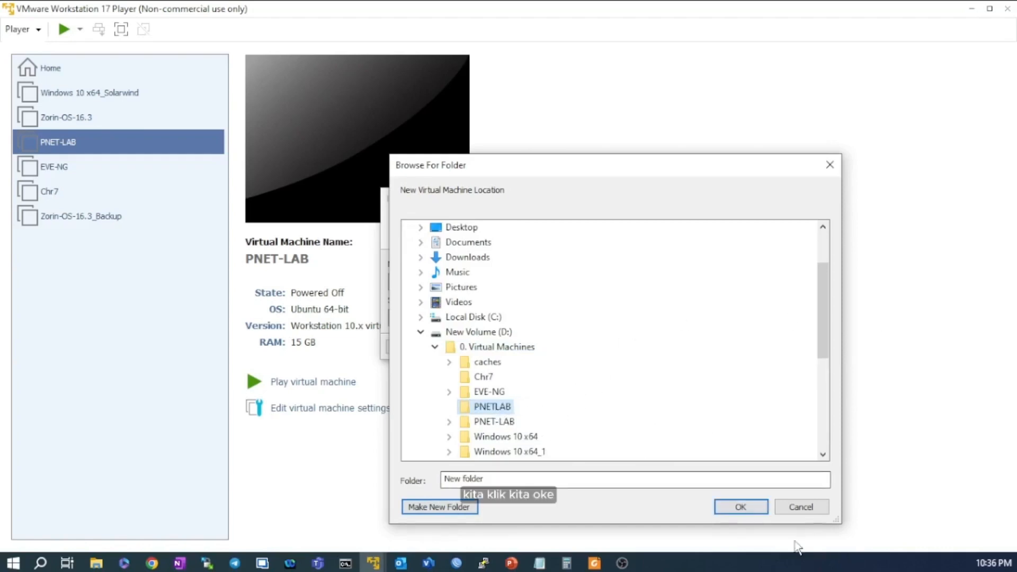
click(739, 507)
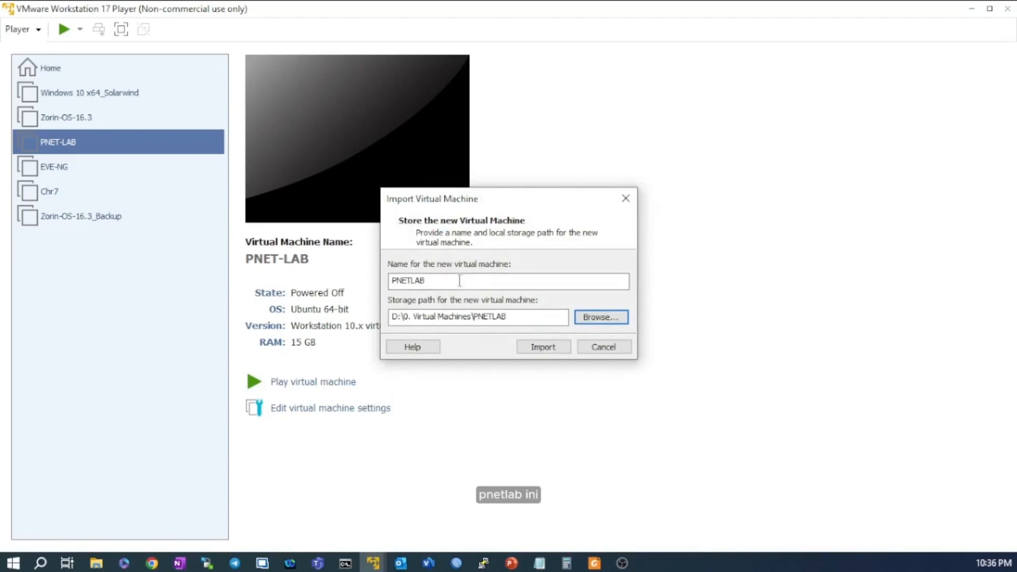
Review the PNETLAB name and storage path, then import the machine into the library.
drag(458, 282, 376, 284)
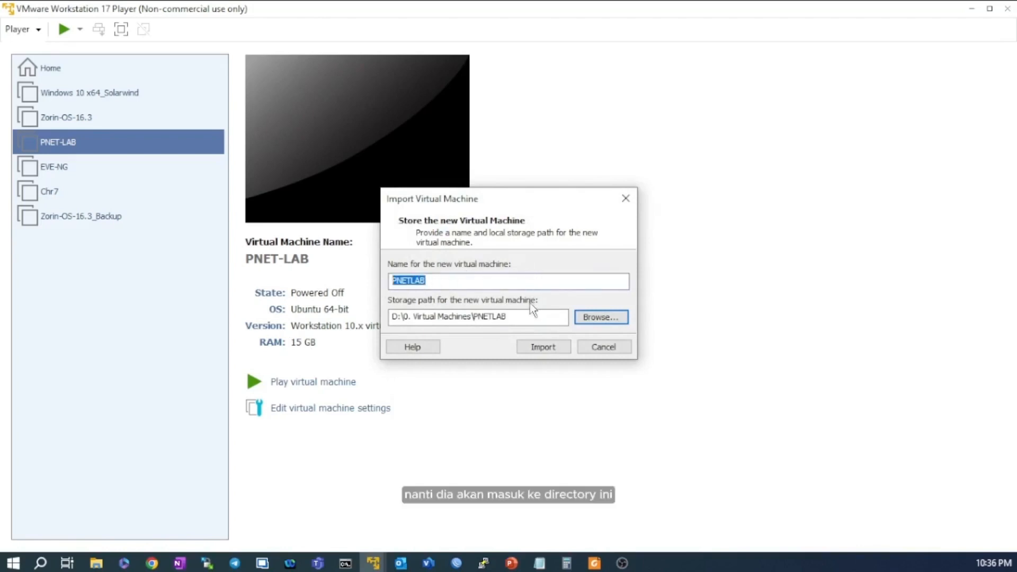
drag(537, 316, 383, 319)
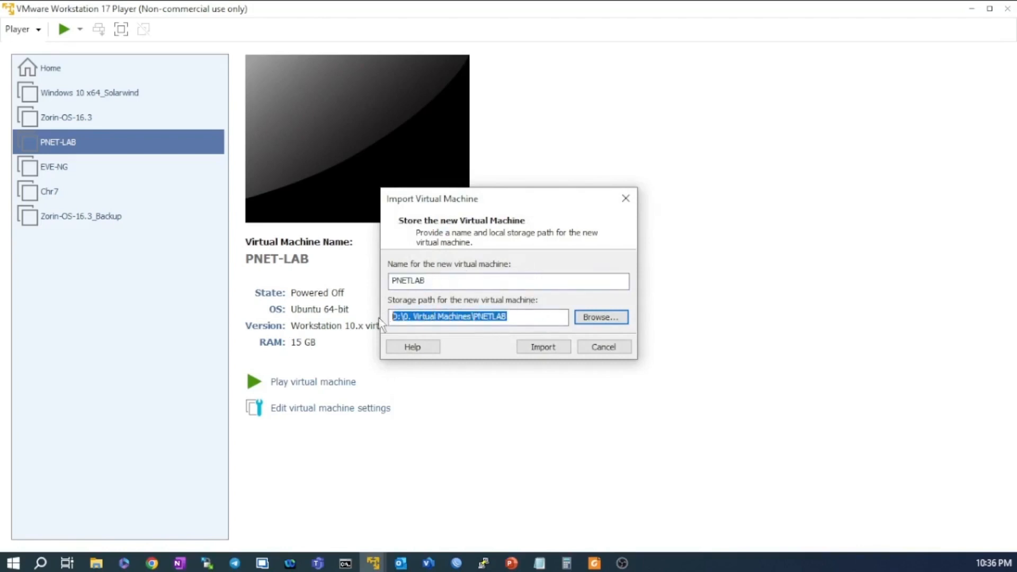
drag(536, 316, 382, 319)
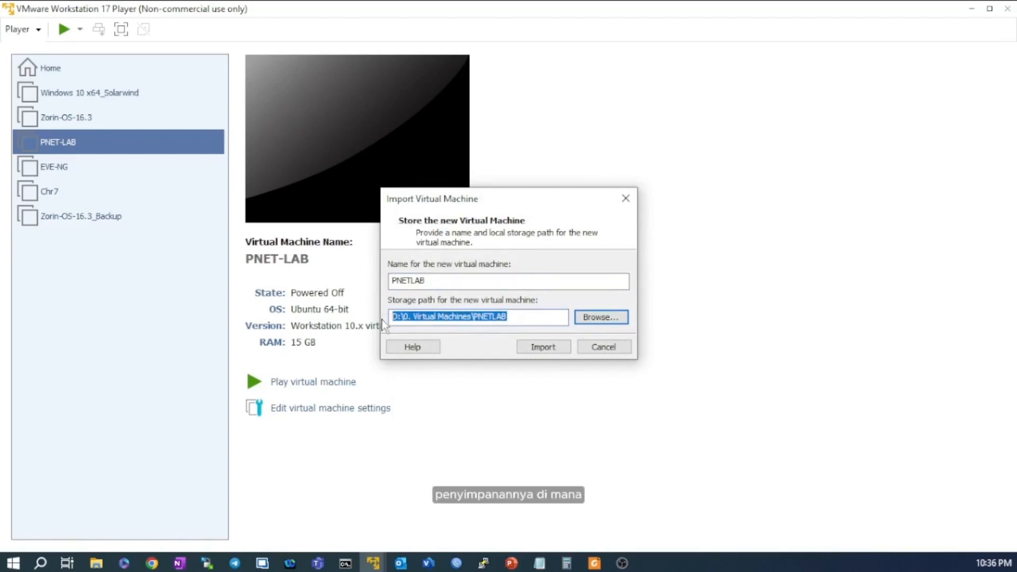
click(522, 313)
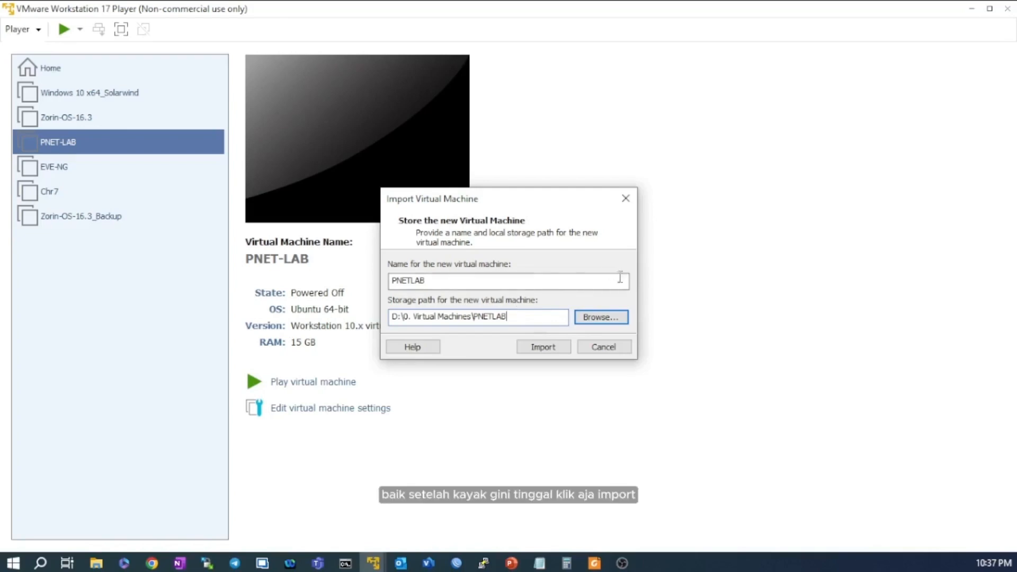
click(544, 347)
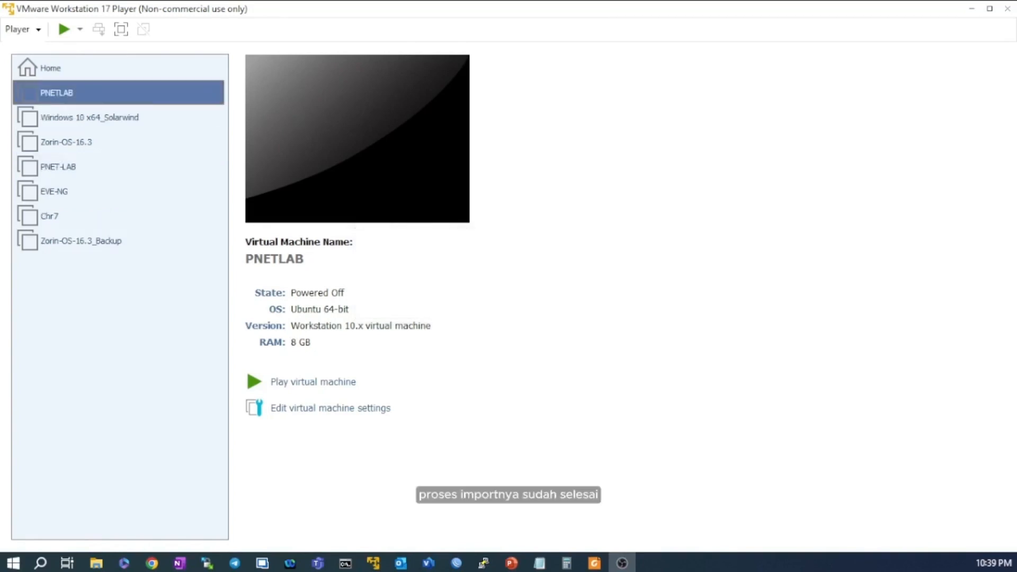
click(77, 266)
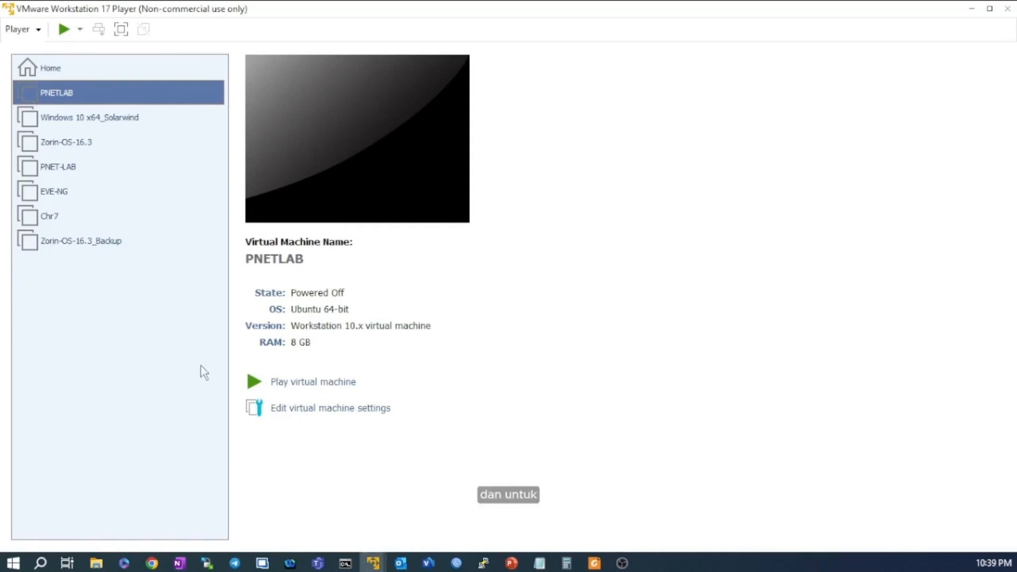
click(104, 566)
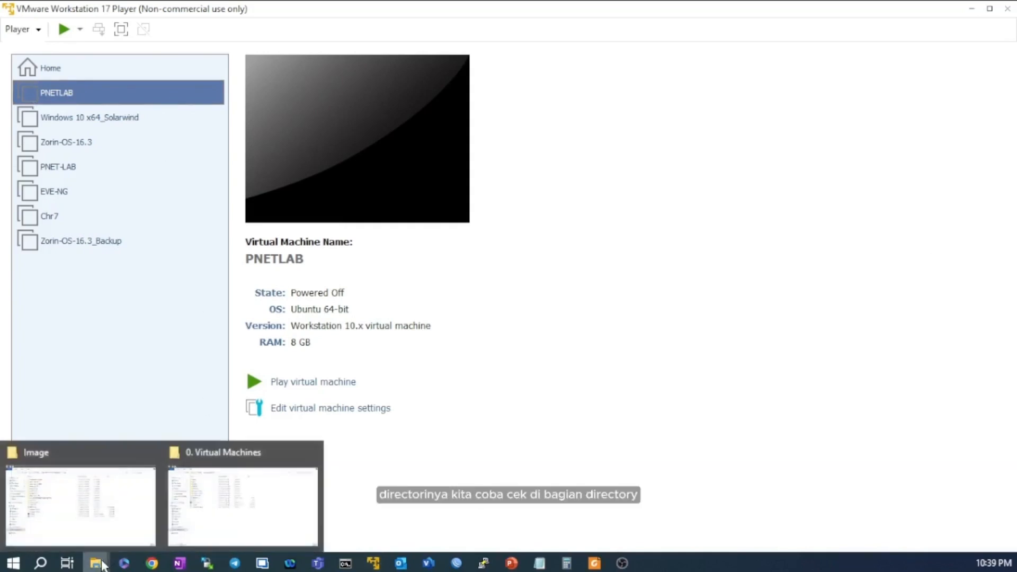
click(209, 530)
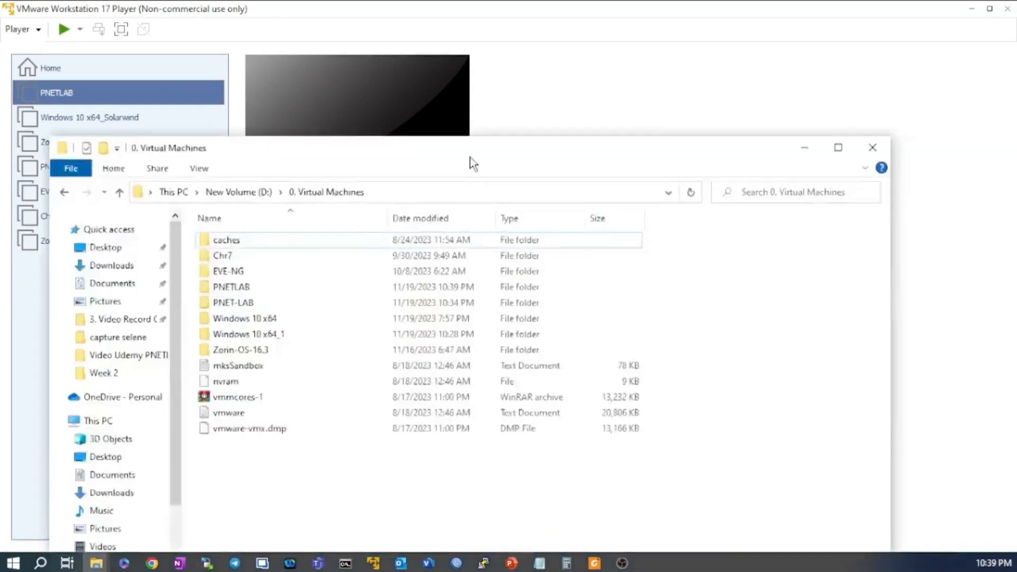
drag(470, 148, 430, 3)
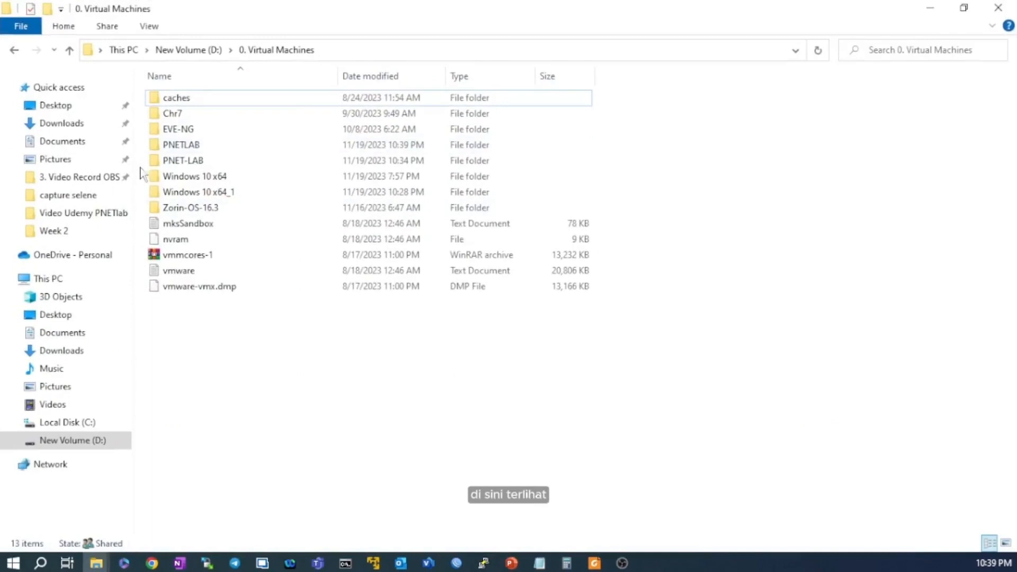
right_click(211, 150)
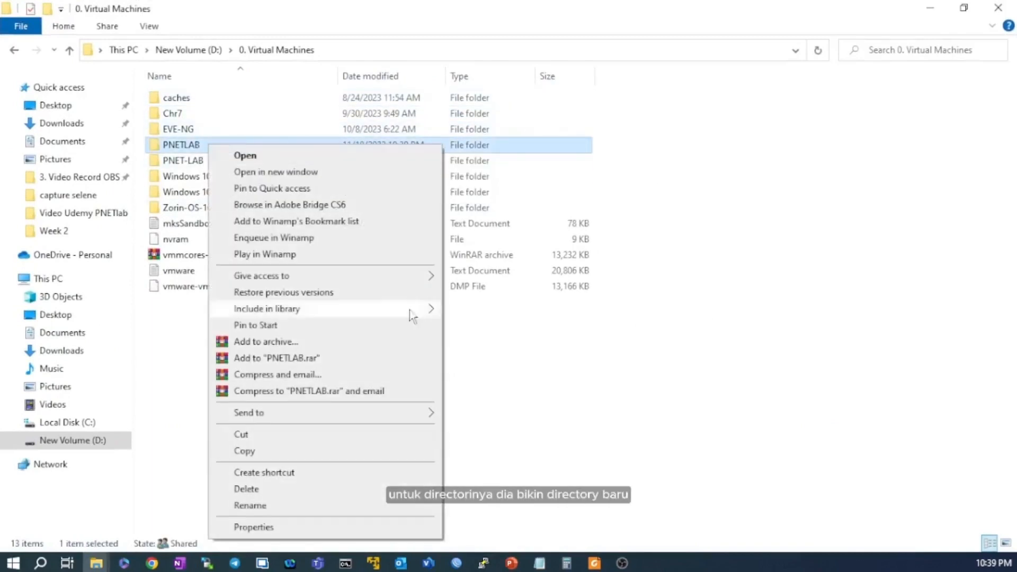
click(353, 524)
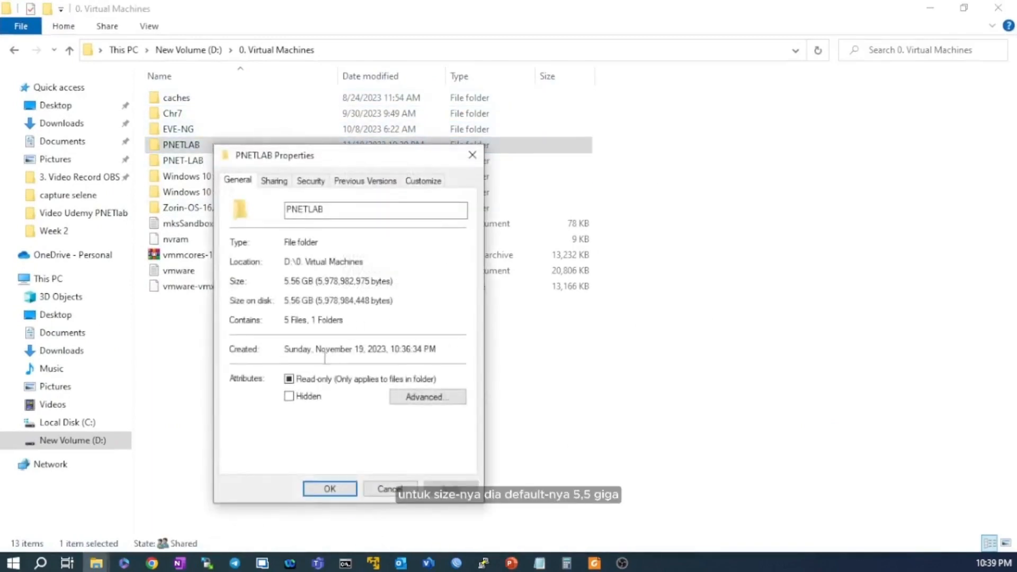
click(476, 165)
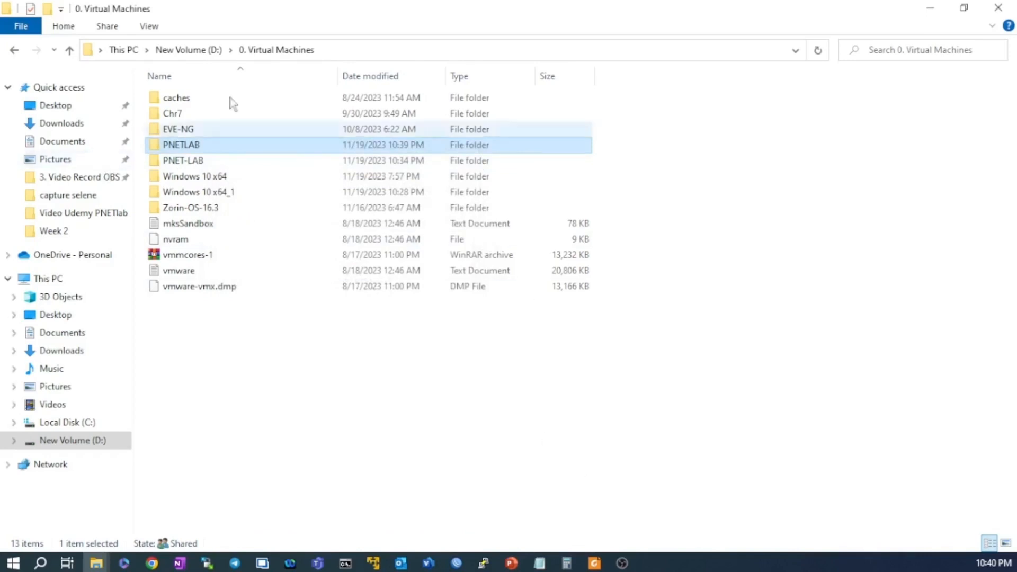
click(930, 8)
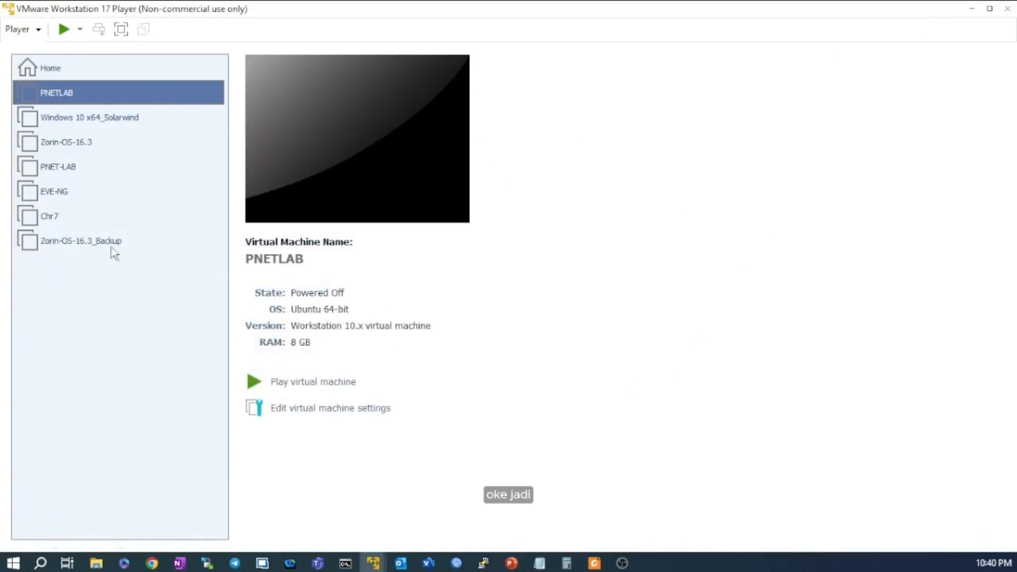
In PNETLAB's settings, raise memory from 8192 to 10812 MB and check the processor cores.
click(344, 416)
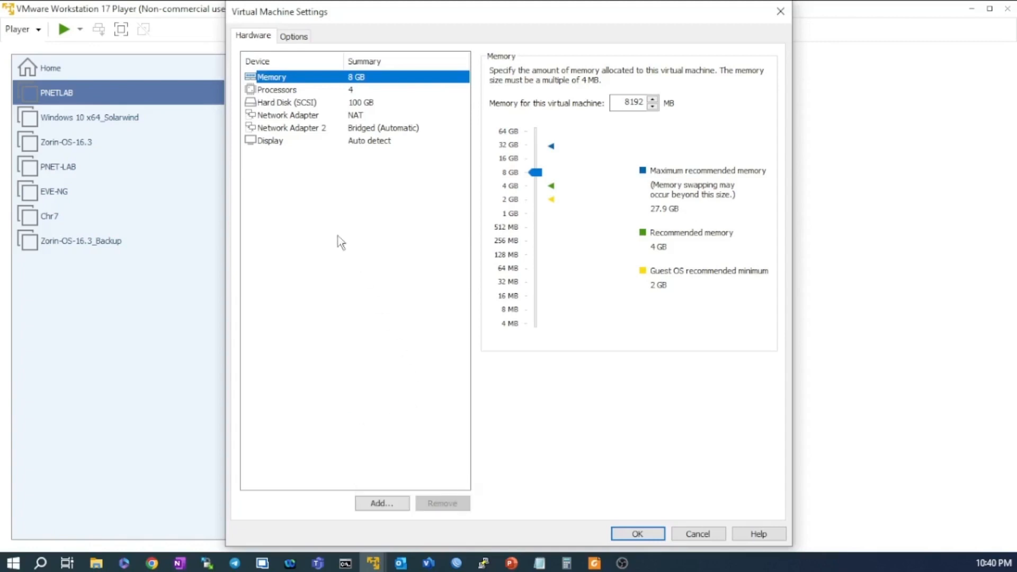
click(534, 177)
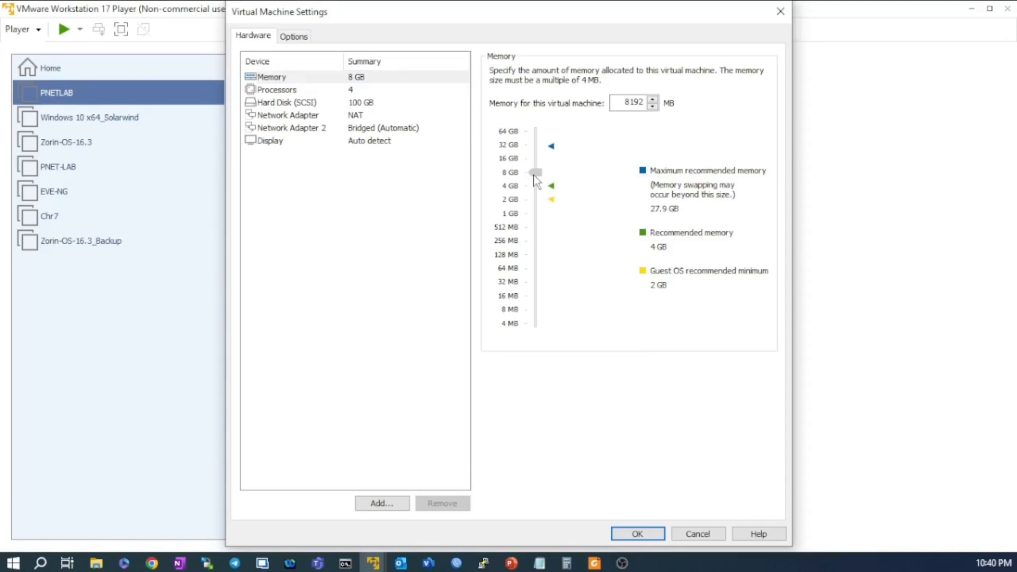
drag(533, 175, 533, 168)
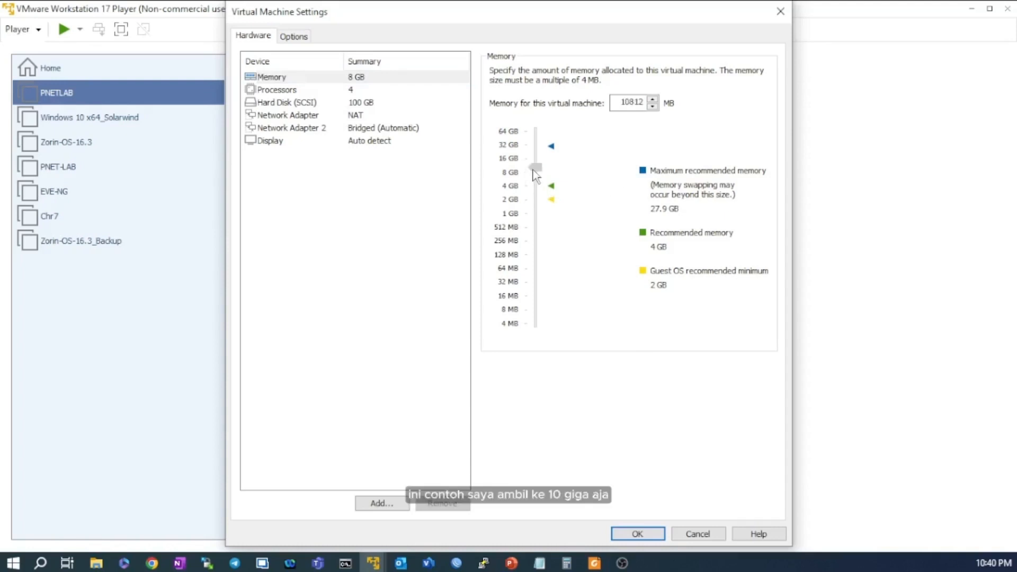
click(318, 90)
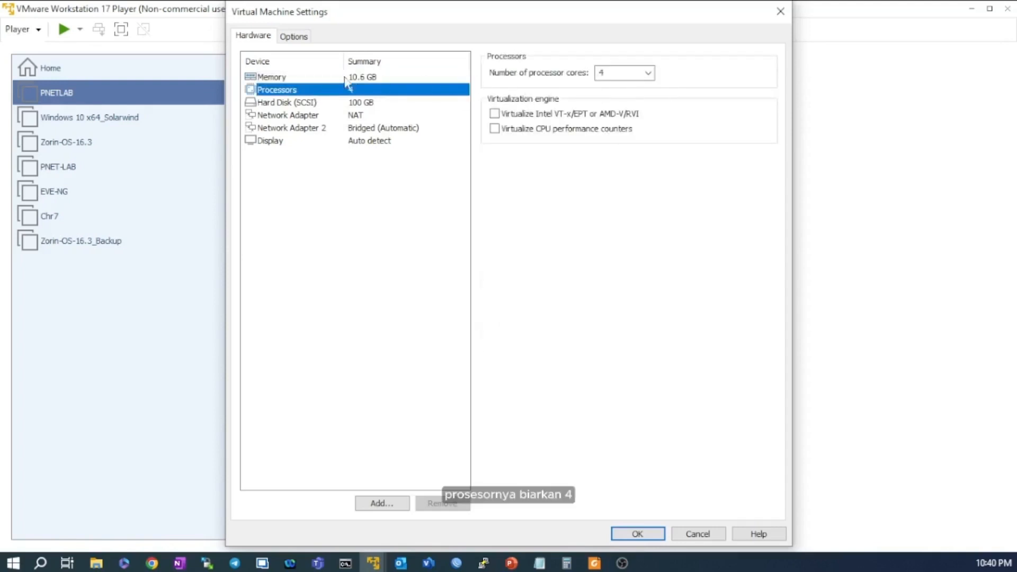
click(330, 79)
click(328, 91)
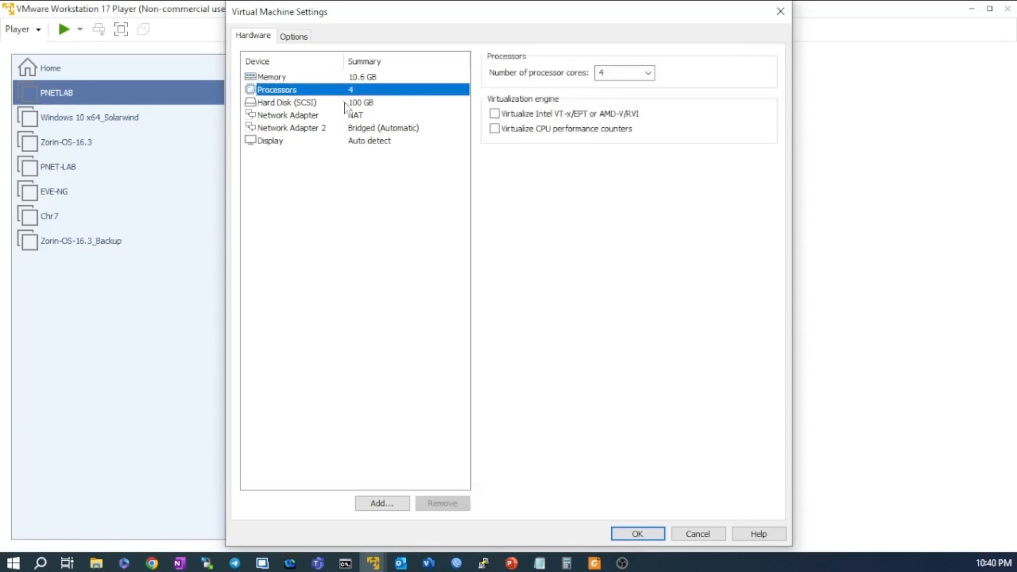
Compare the NAT and bridged adapters, then remove the bridged Network Adapter 2.
click(344, 130)
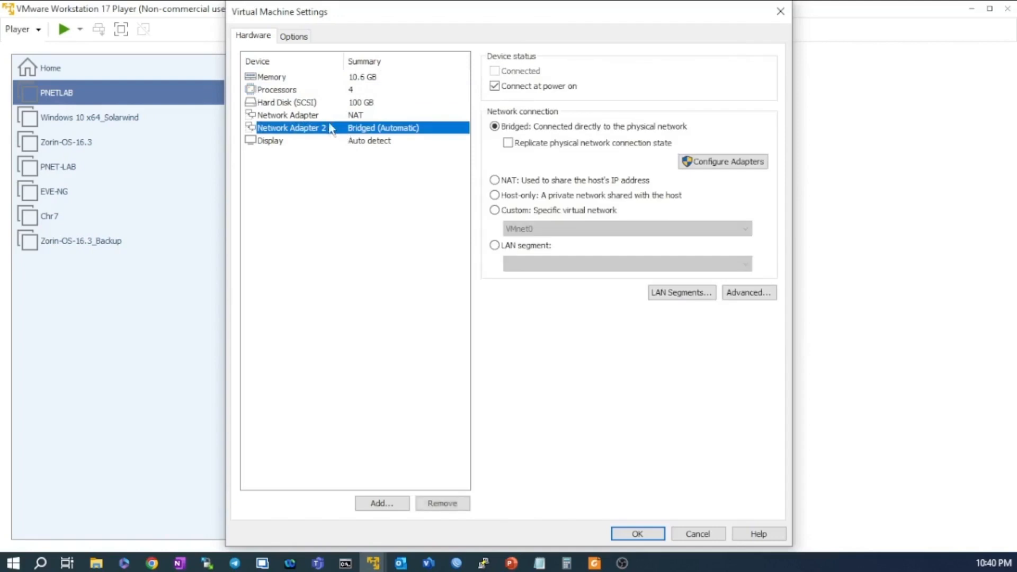
click(326, 116)
click(372, 129)
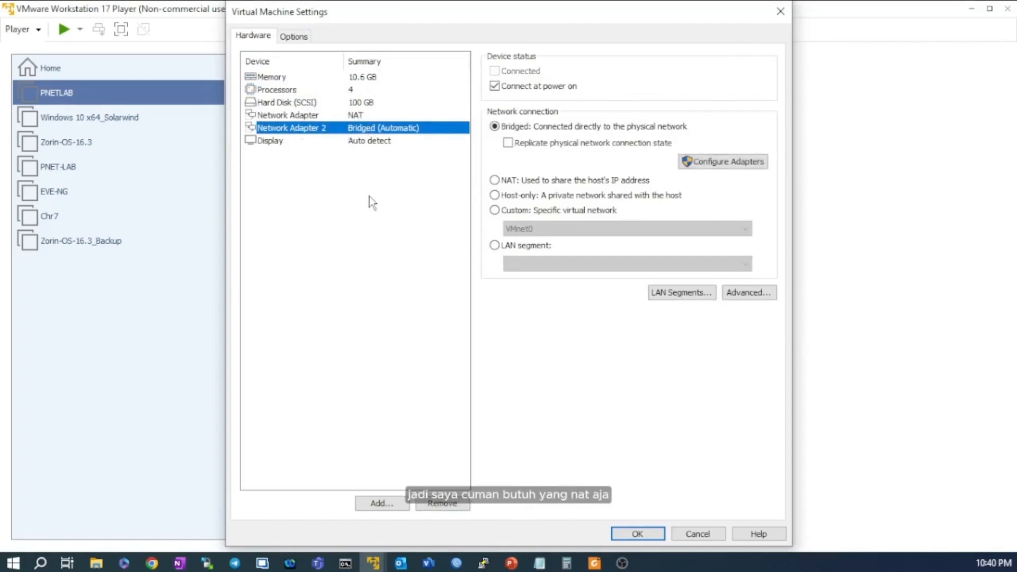
click(323, 119)
click(324, 127)
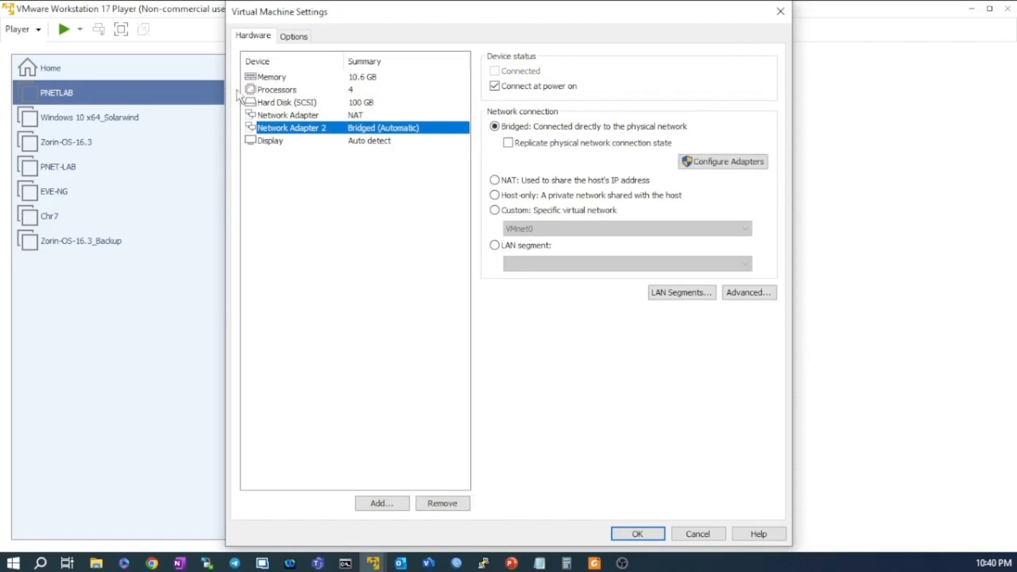
click(314, 114)
click(322, 129)
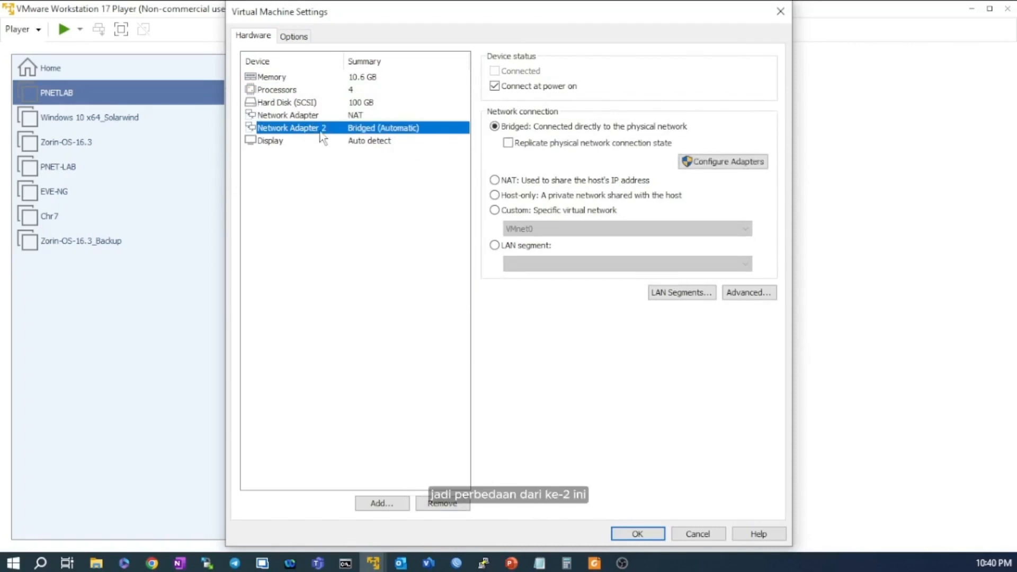
click(320, 121)
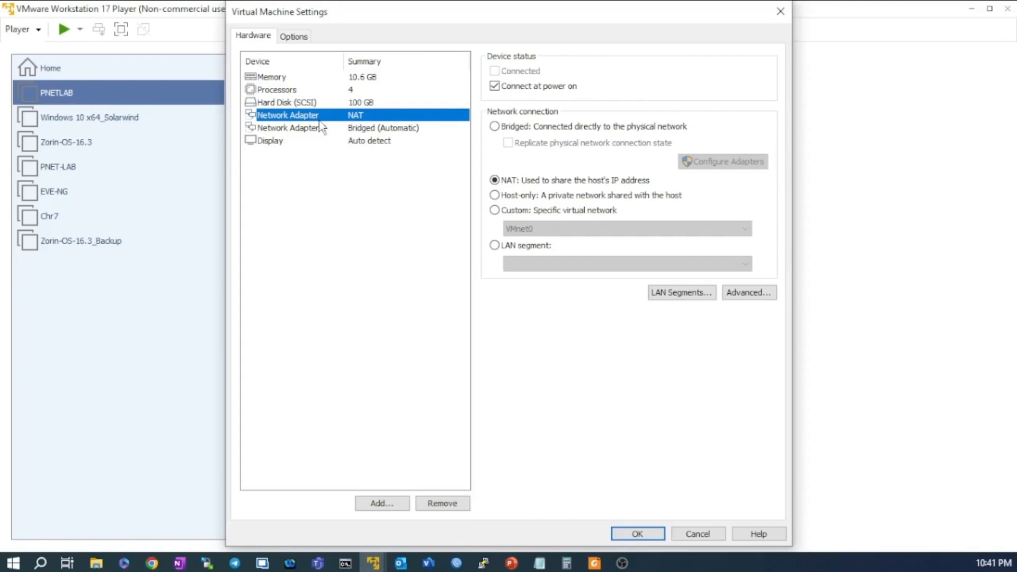
click(329, 136)
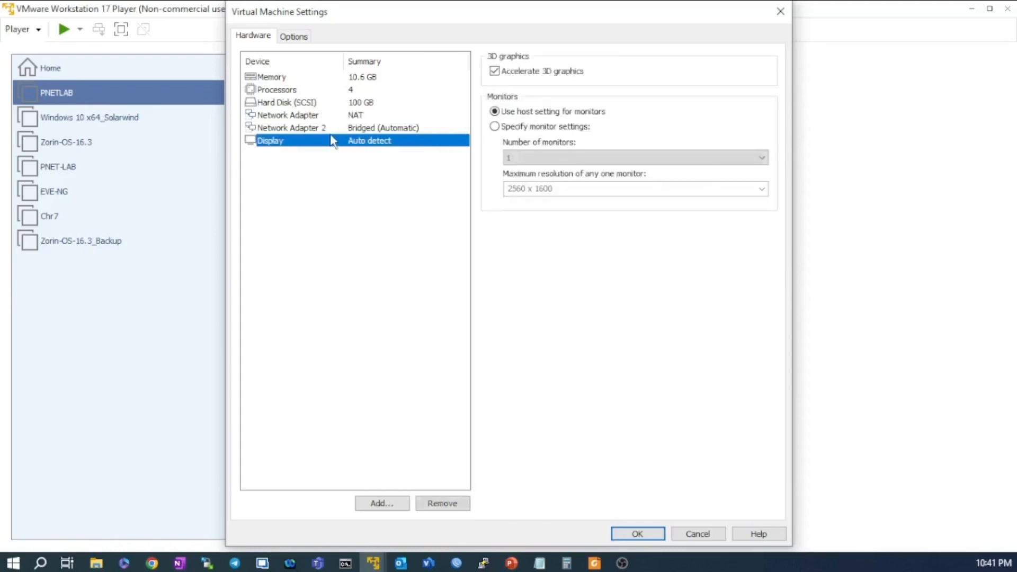
click(330, 127)
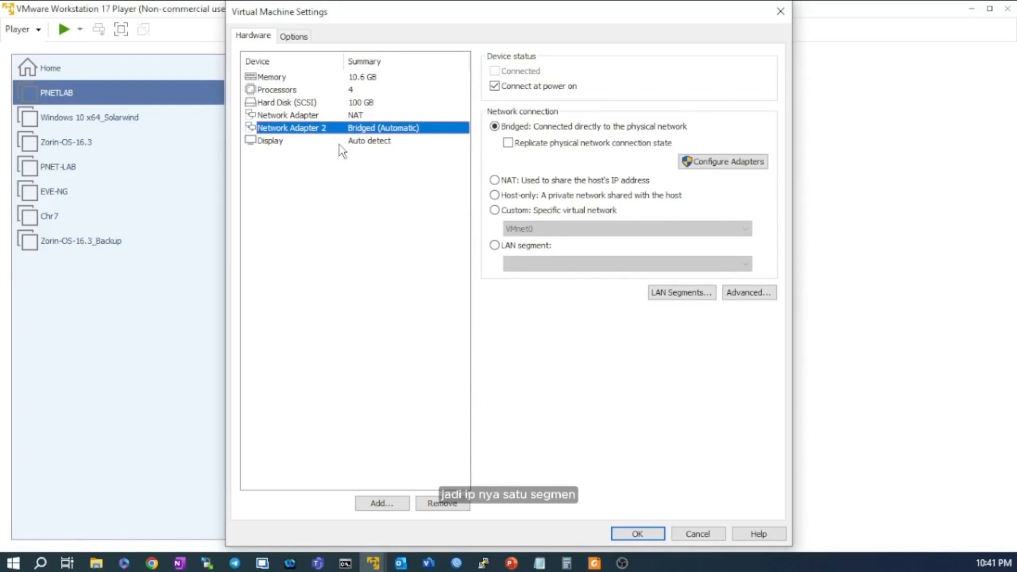
click(370, 116)
click(386, 129)
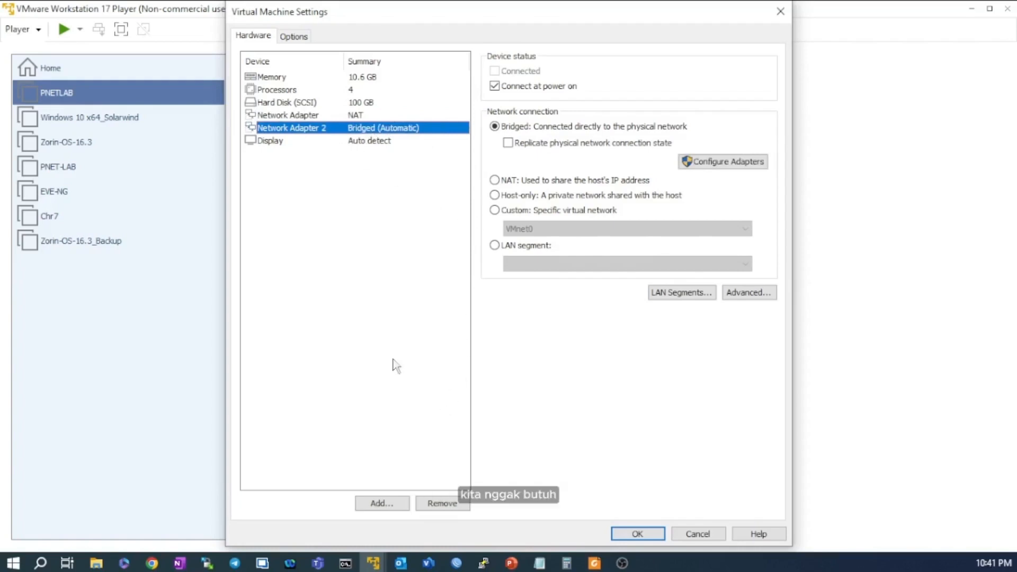
click(449, 504)
Review the 10812 MB memory, processors and single NAT adapter, then save the settings with OK.
click(358, 114)
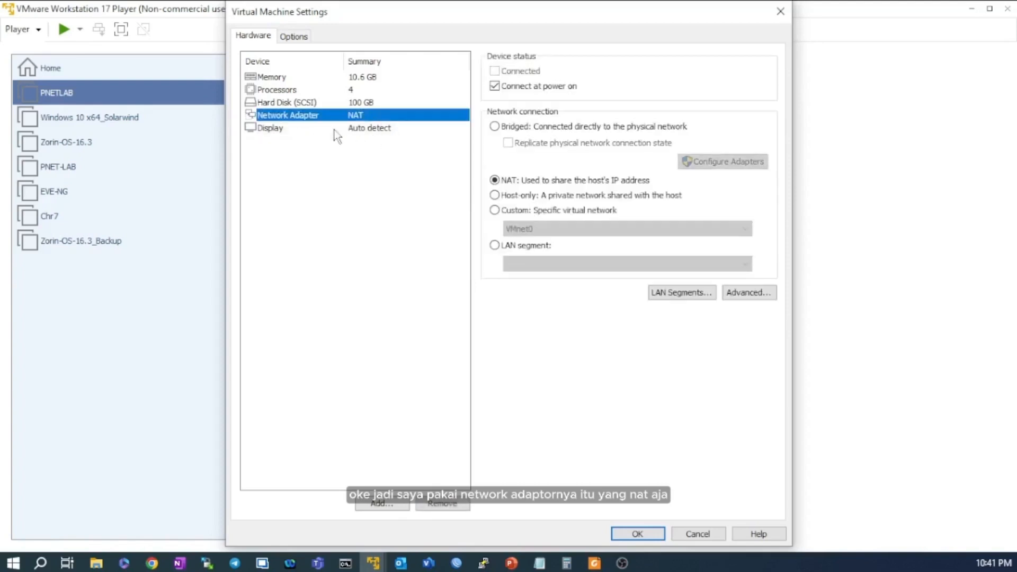
click(396, 79)
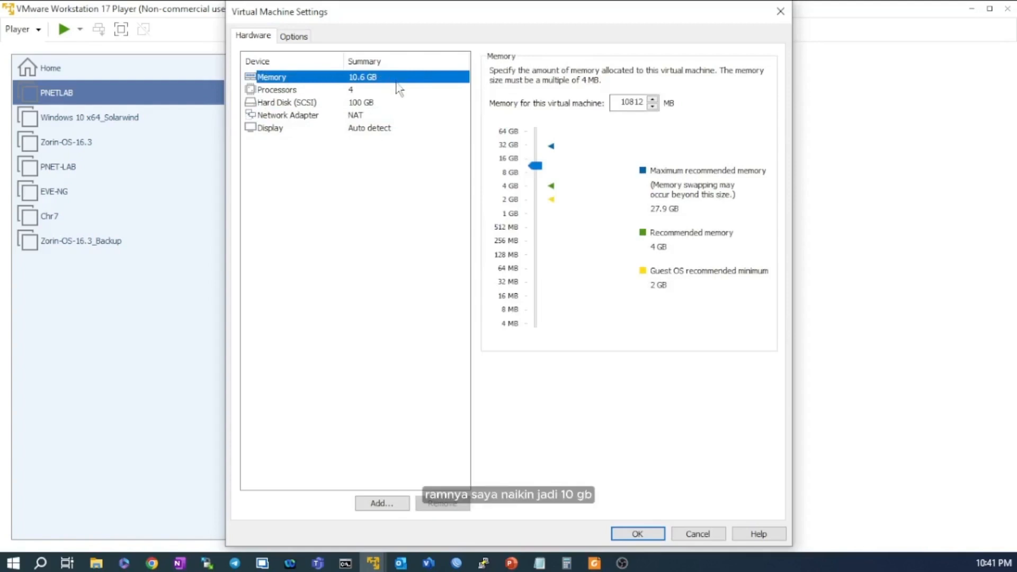
click(392, 90)
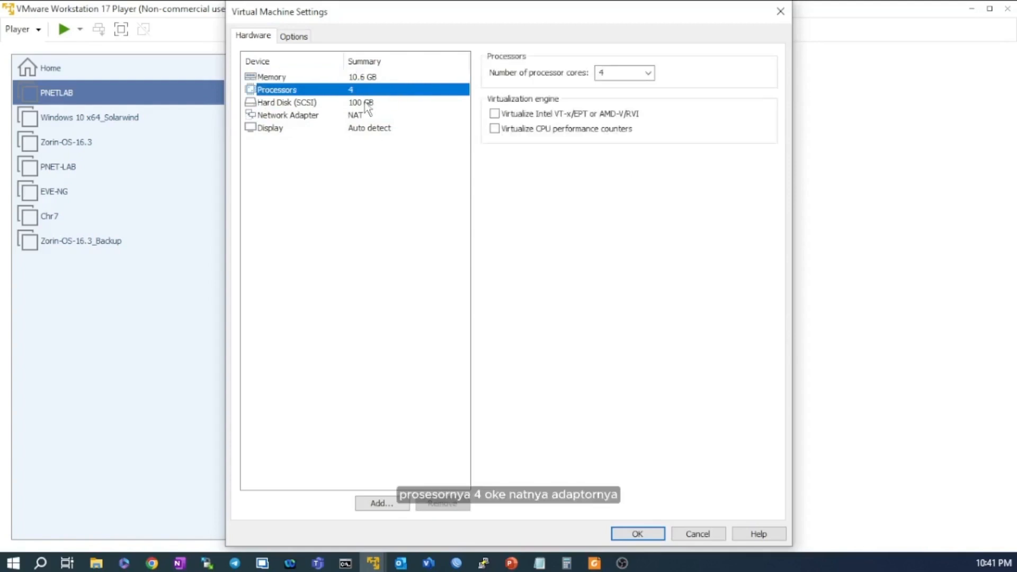
click(376, 116)
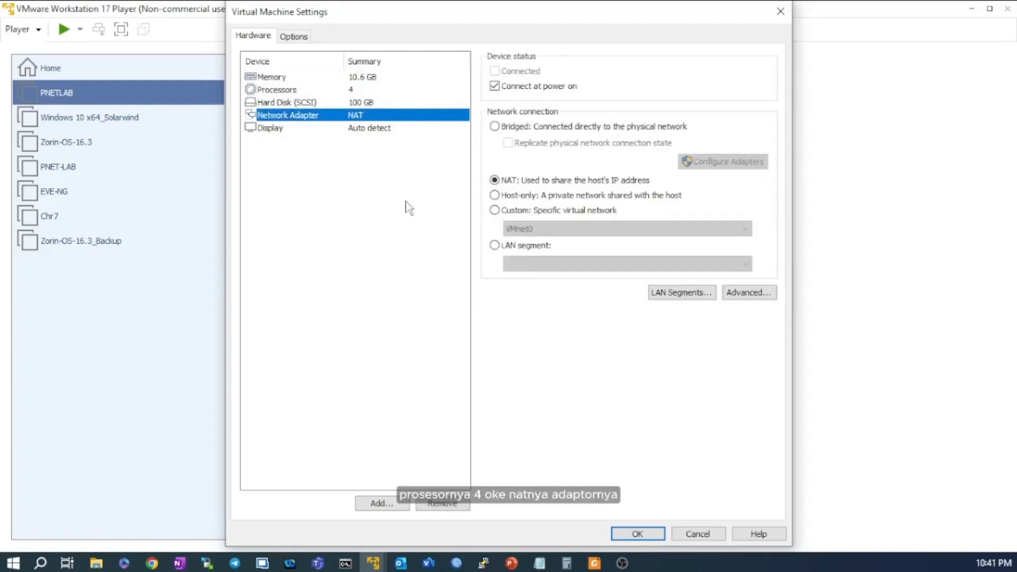
click(323, 222)
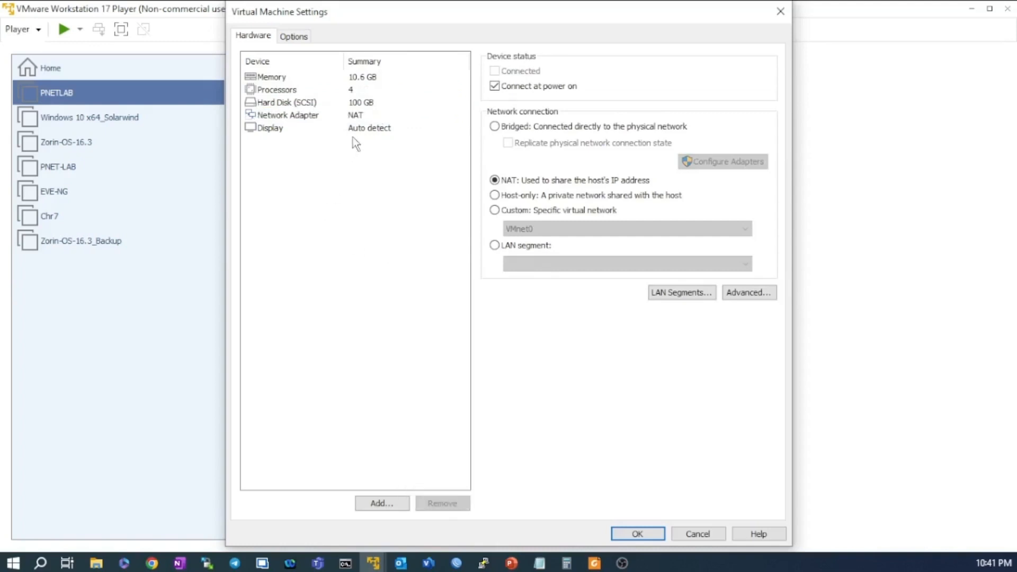
click(393, 78)
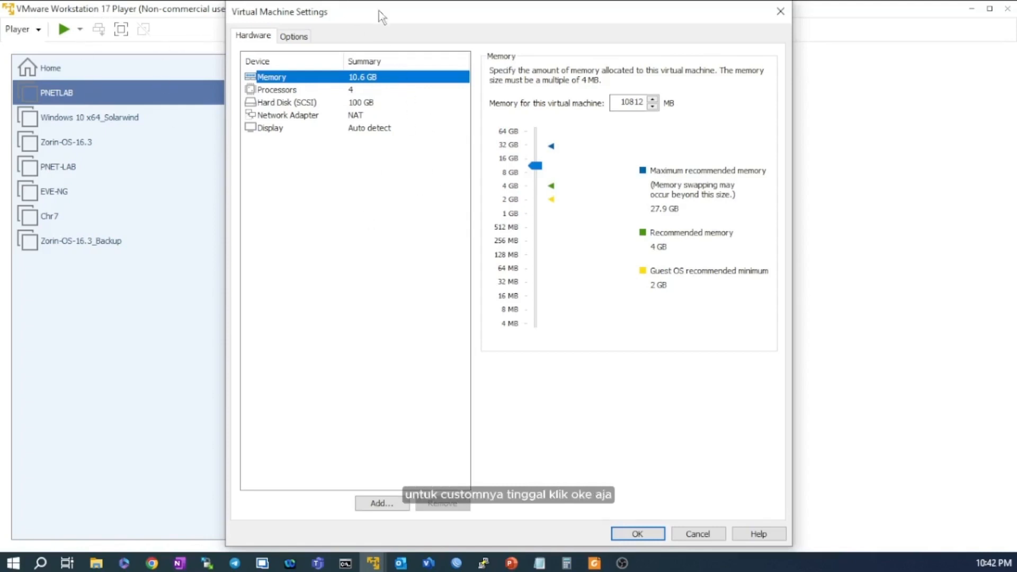
click(639, 533)
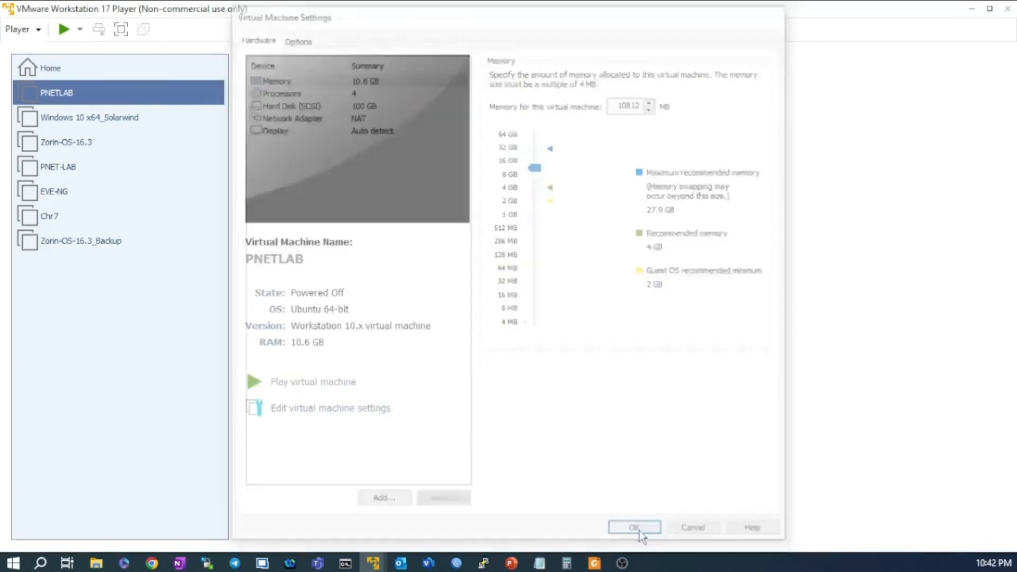
Power on PNETLAB and let it boot to the console login prompt.
click(335, 383)
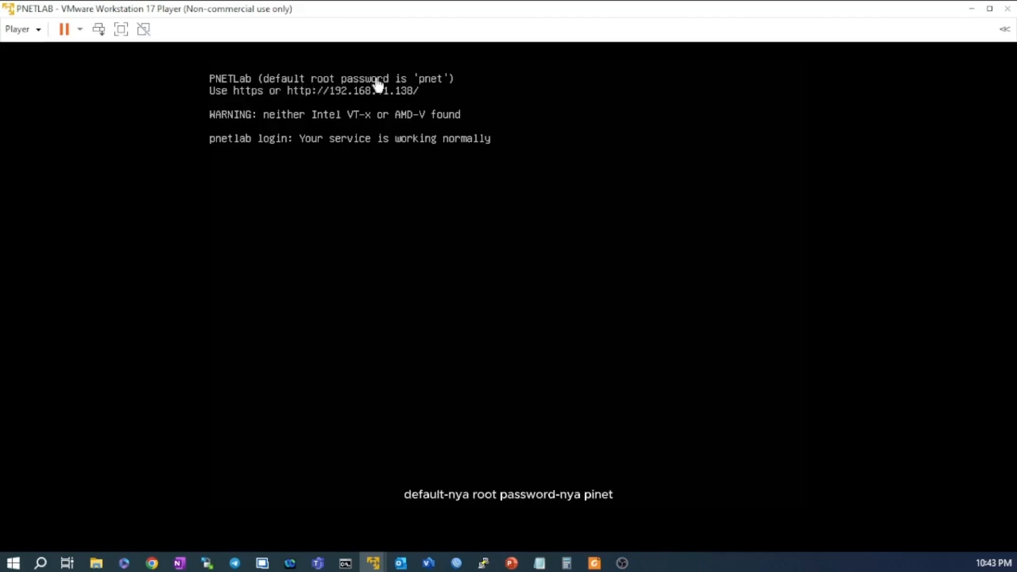
Log in to the VM console as root with the default password.
click(368, 208)
key(Return)
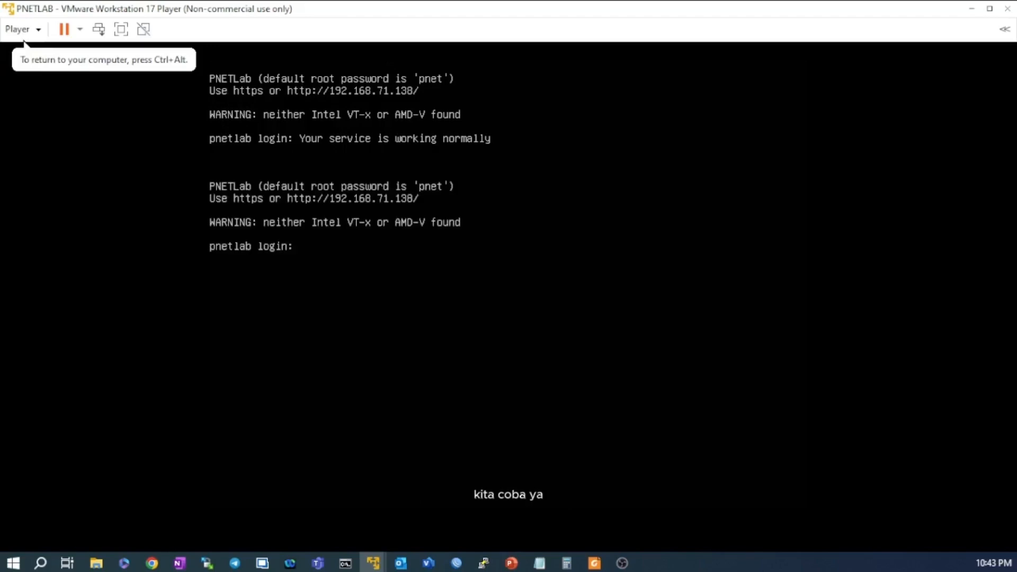
text(root)
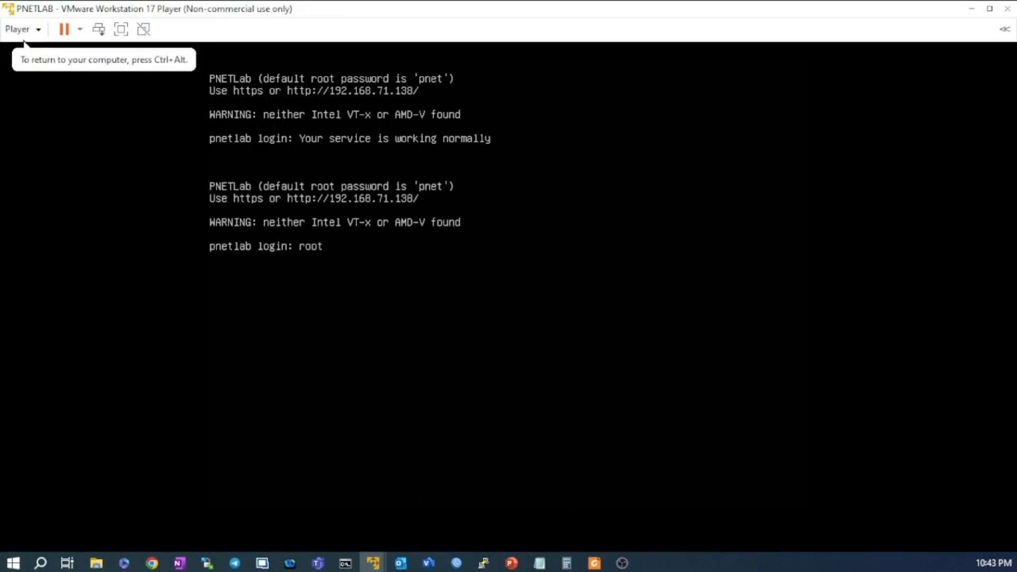
key(Return)
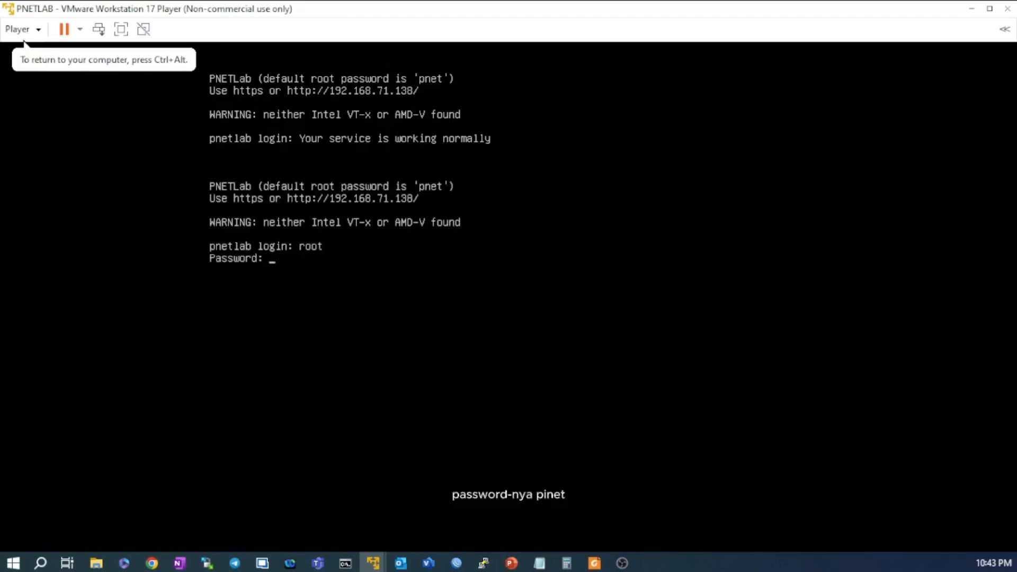
text(pnet)
key(Return)
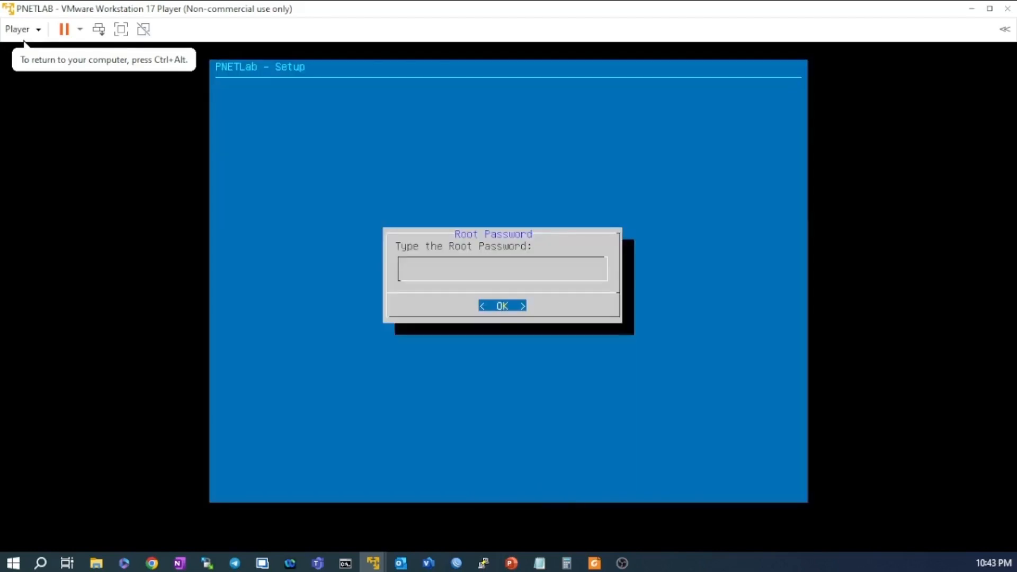
Submit the new root password and confirm it in the Repeat the Root Password dialog.
key(ctrl+alt)
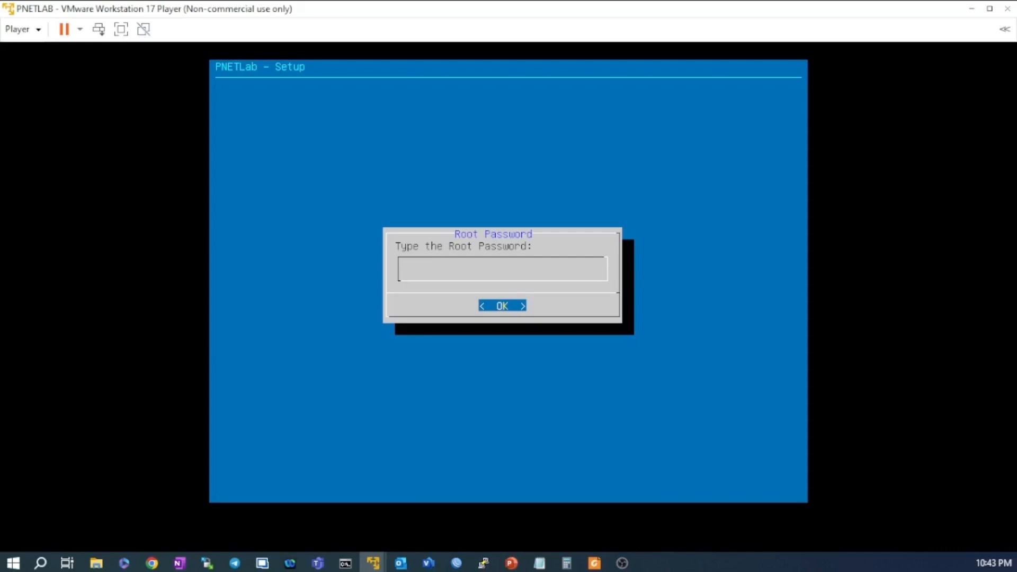
key(Return)
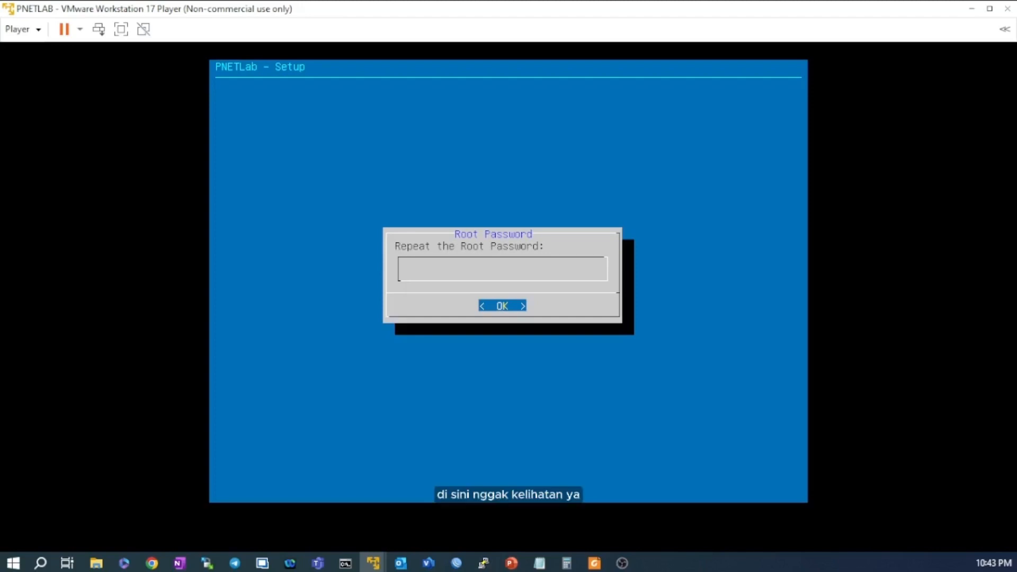
key(Return)
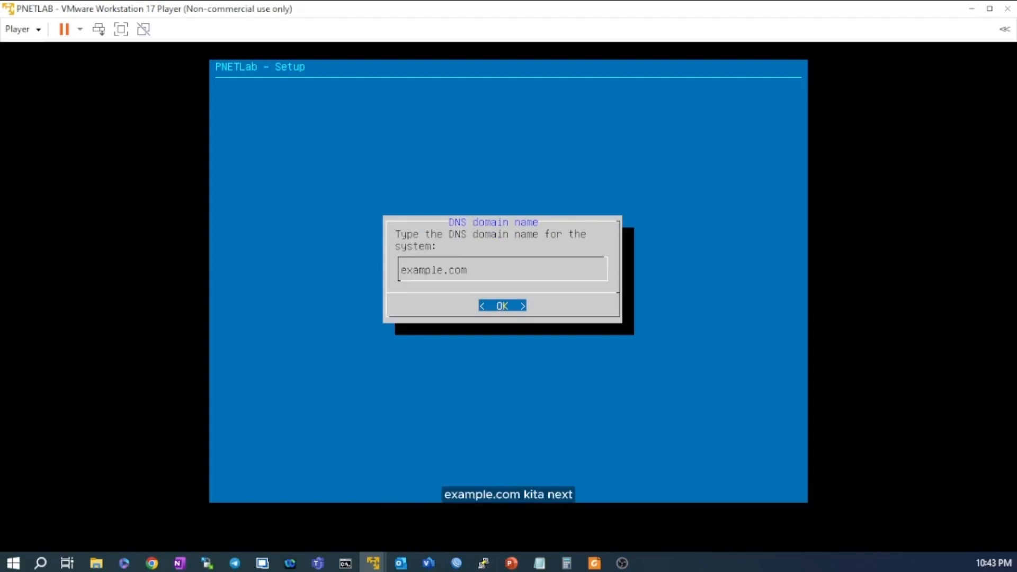
Accept the defaults: example.com domain, DHCP management IP, no NTP server, direct connection.
key(Return)
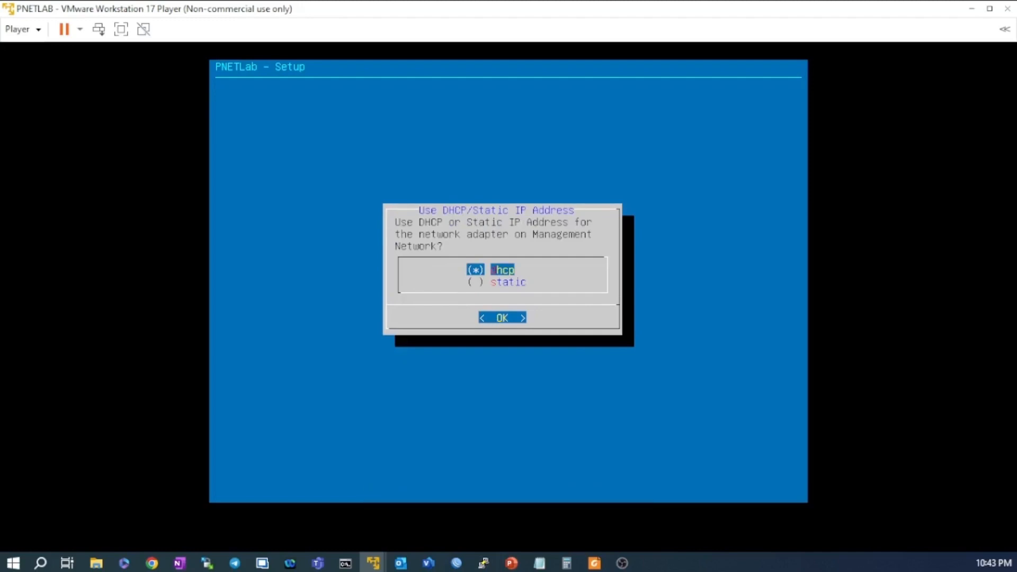
key(Return)
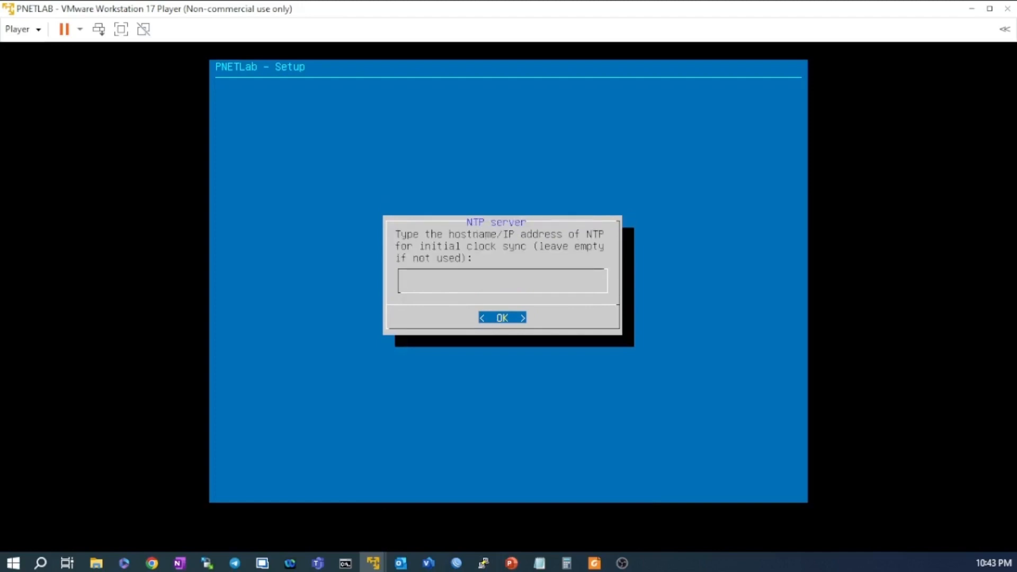
key(Return)
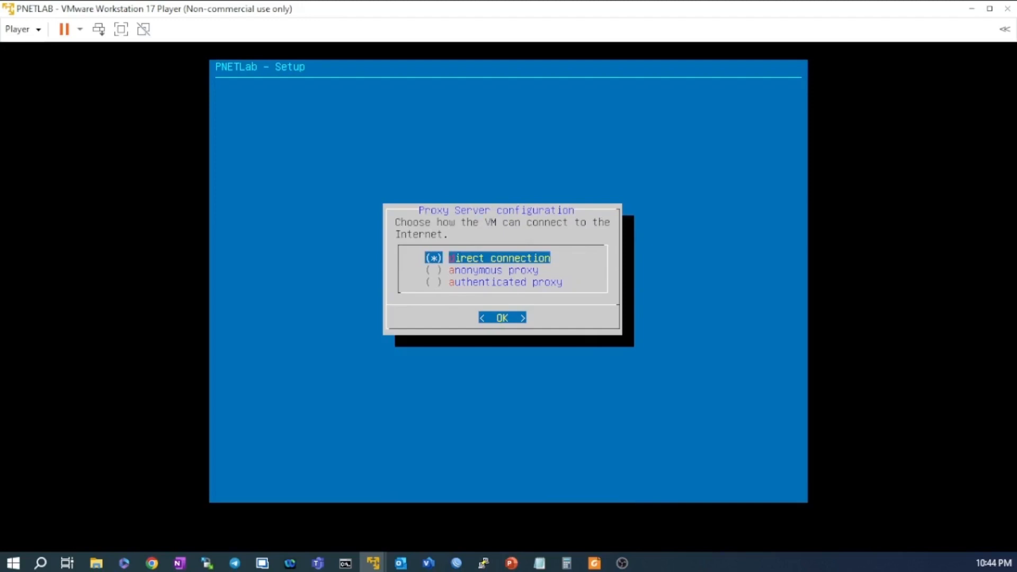
key(Return)
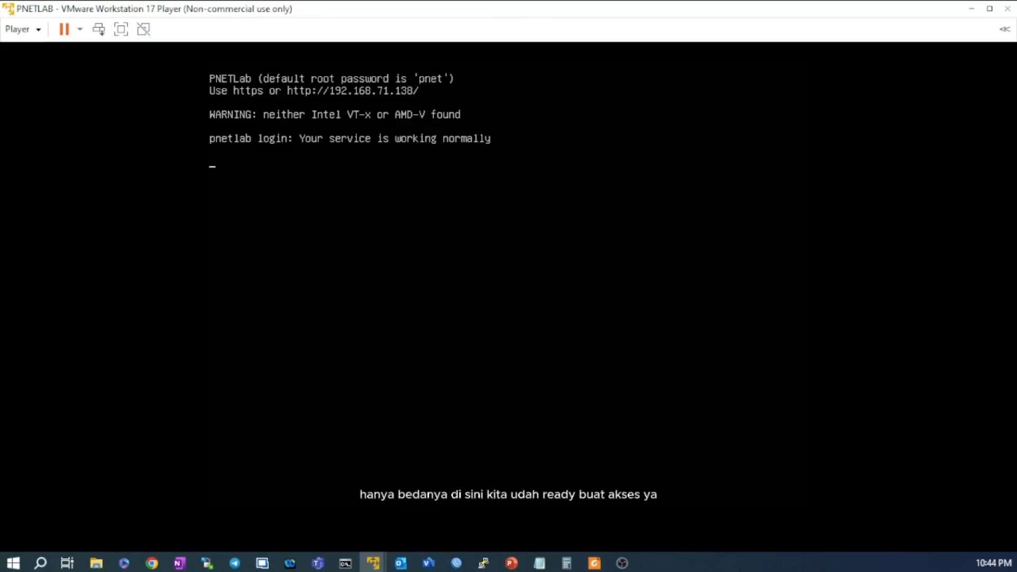
Log into the PNETLab console as root with the account password.
key(Return)
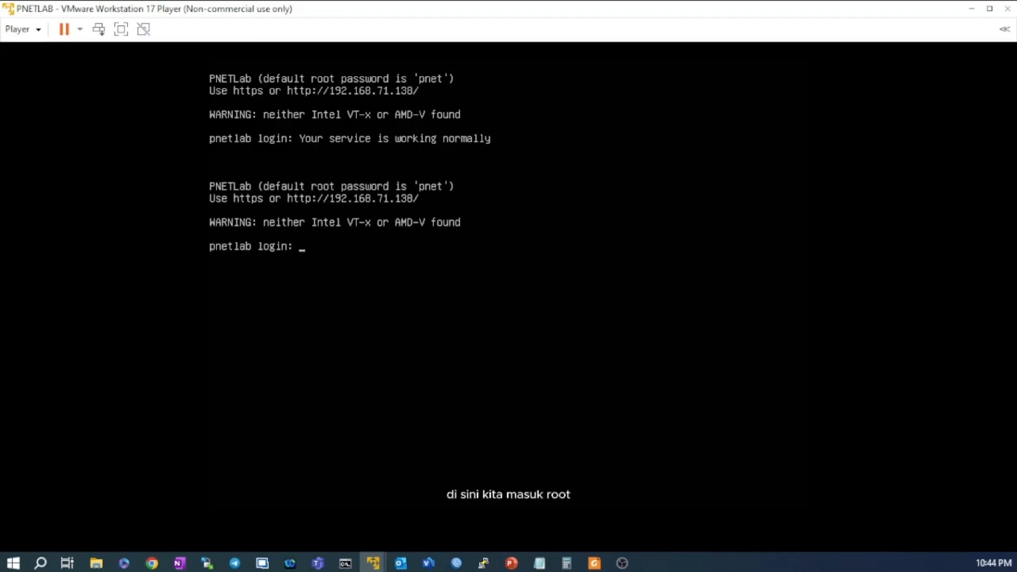
text(root)
key(Return)
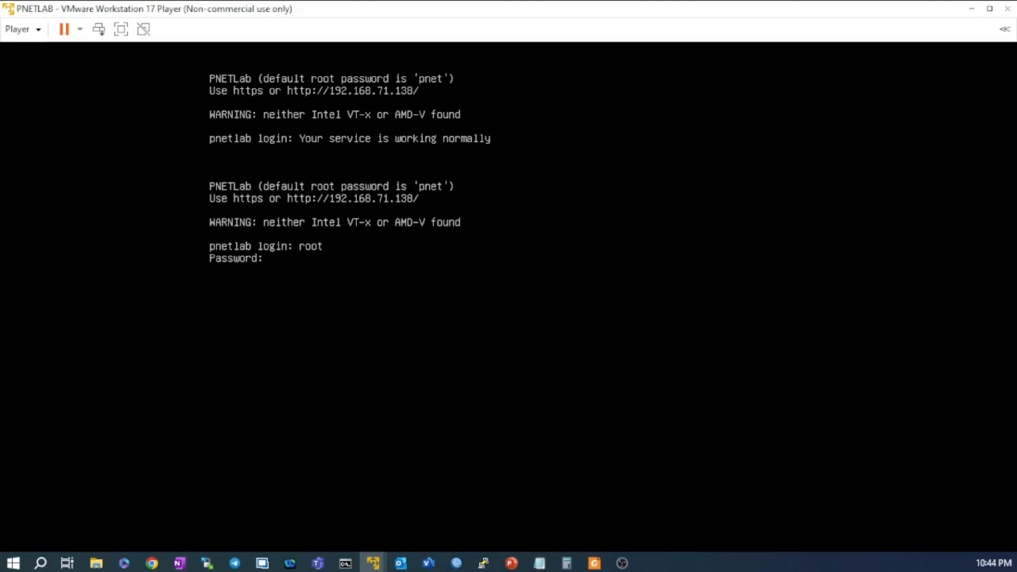
key(Return)
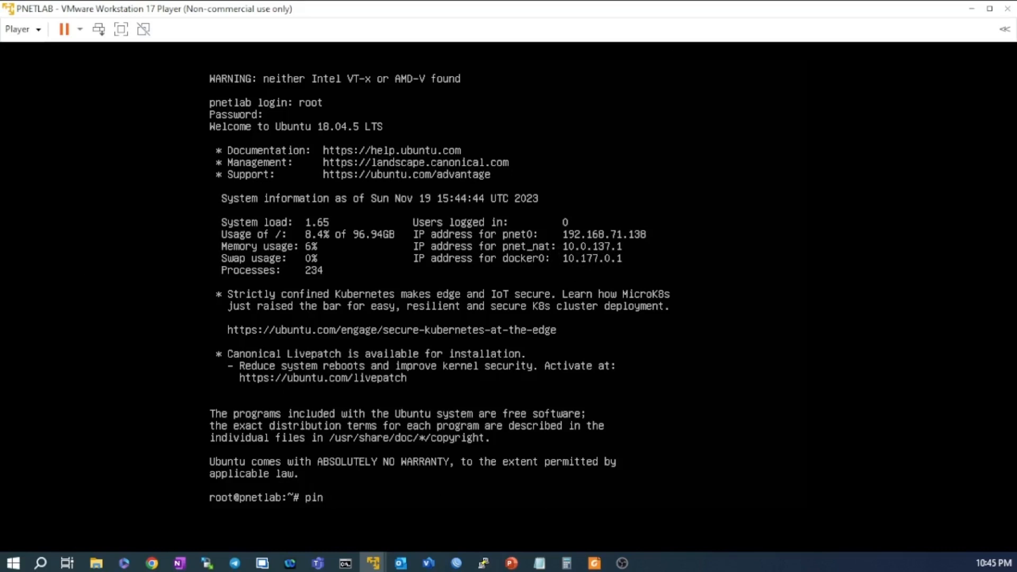
Ping 8.8.8.8 and google.com, stopping each, to confirm 0% packet loss.
text(g 8.8.8.8)
key(Return)
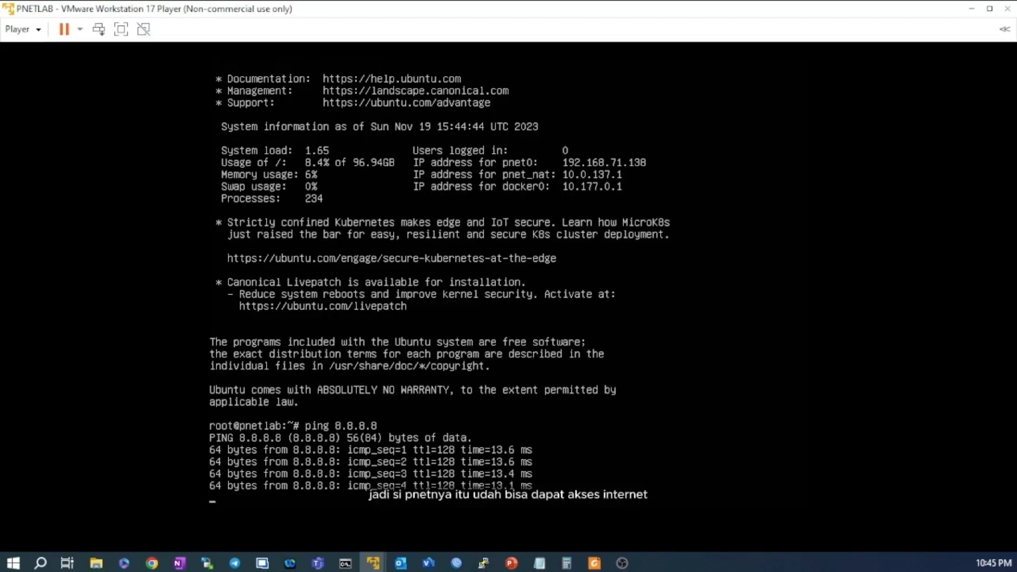
key(ctrl+c)
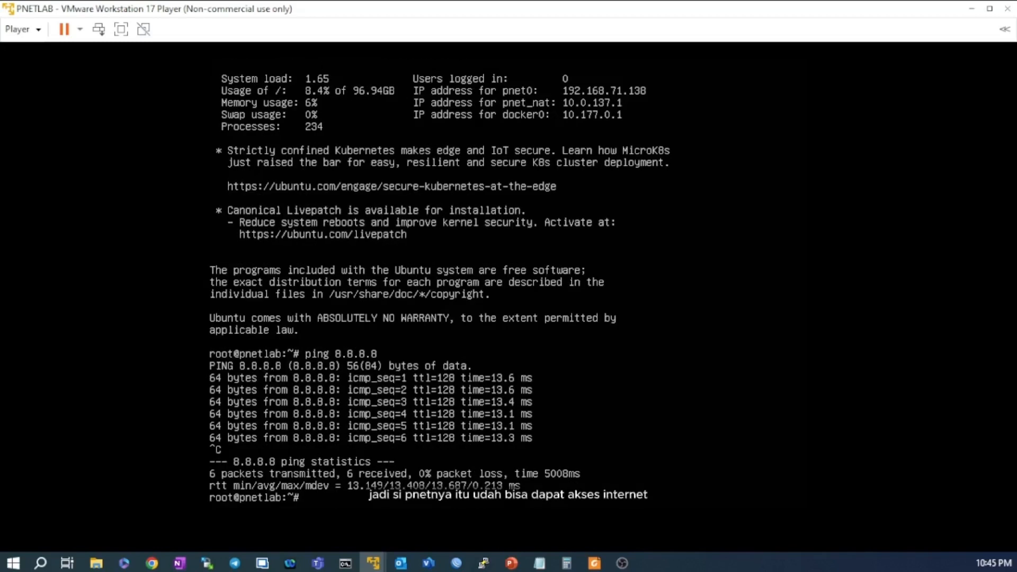
text(ping goo)
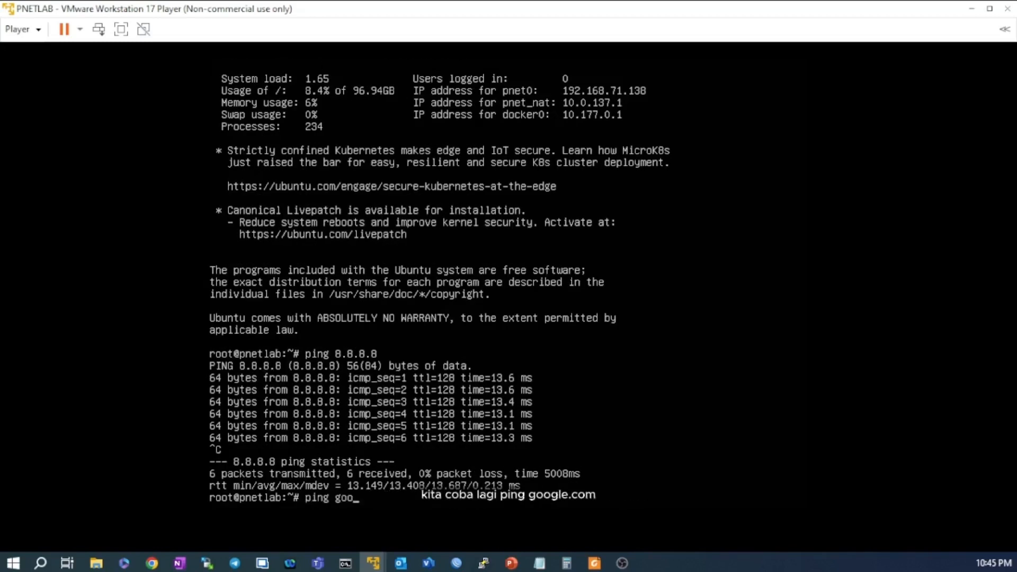
text(gle.com)
key(Return)
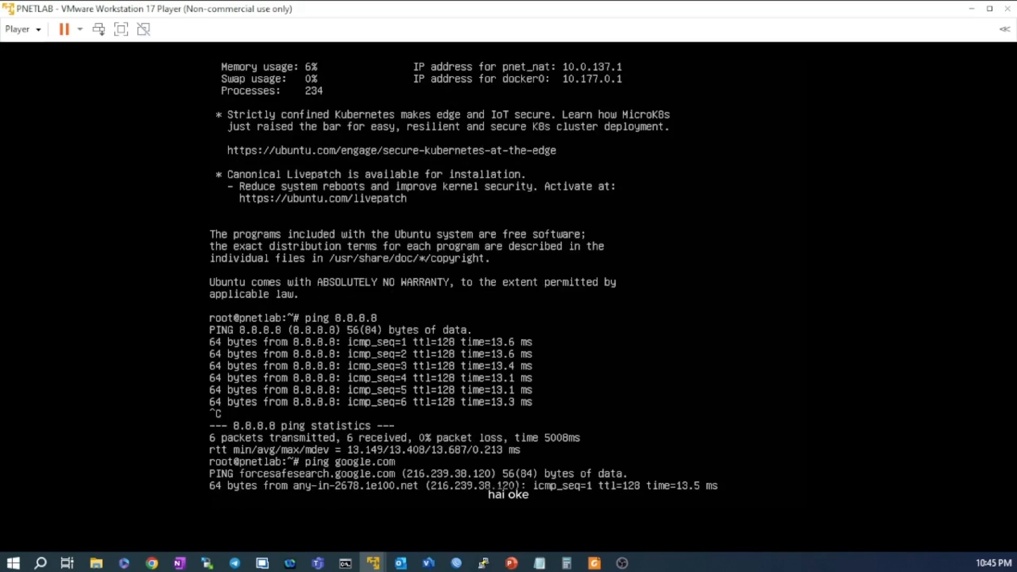
key(ctrl+c)
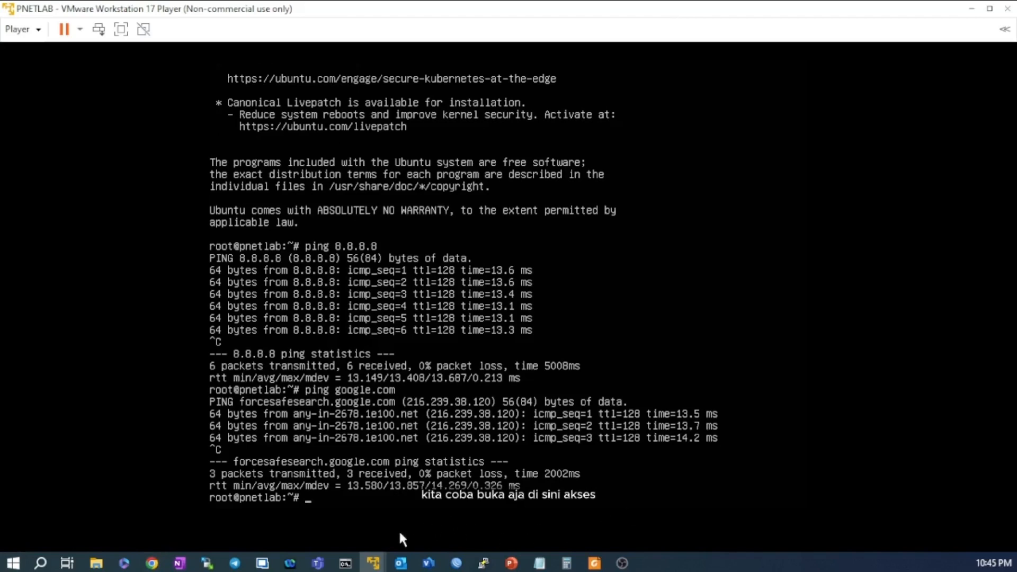
Open a new Google Chrome window from the taskbar and maximize it.
click(152, 564)
right_click(153, 564)
click(149, 491)
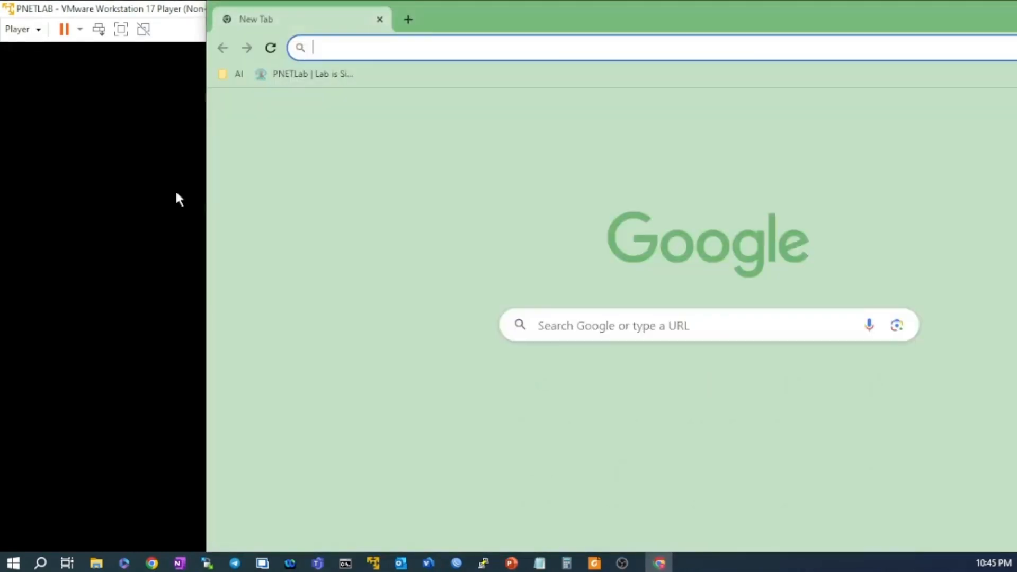
drag(920, 19, 652, 1)
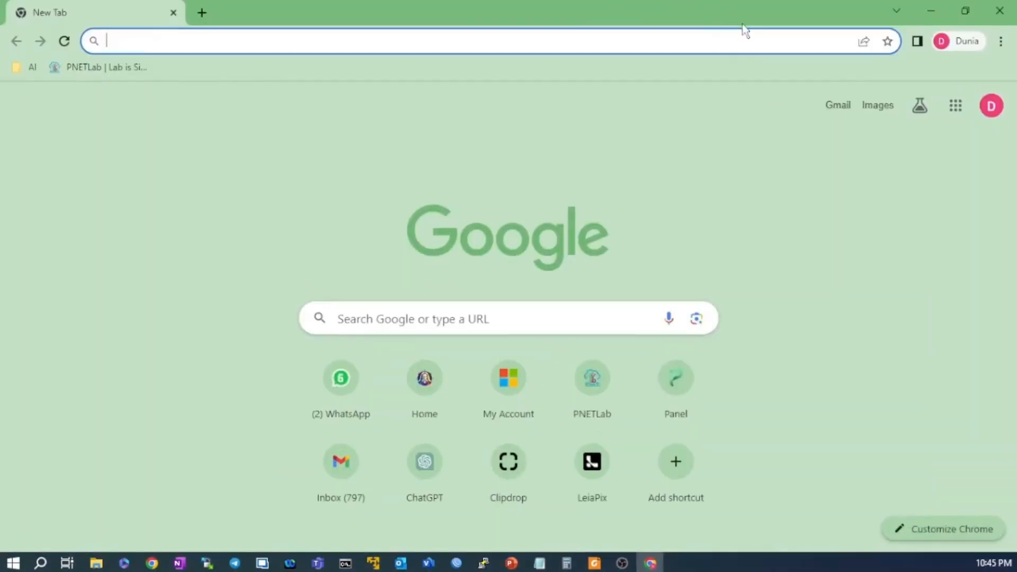
Load the PNETLab page at 192.168.71.138, correcting the autocompleted address.
click(710, 38)
text(192.168.71.150)
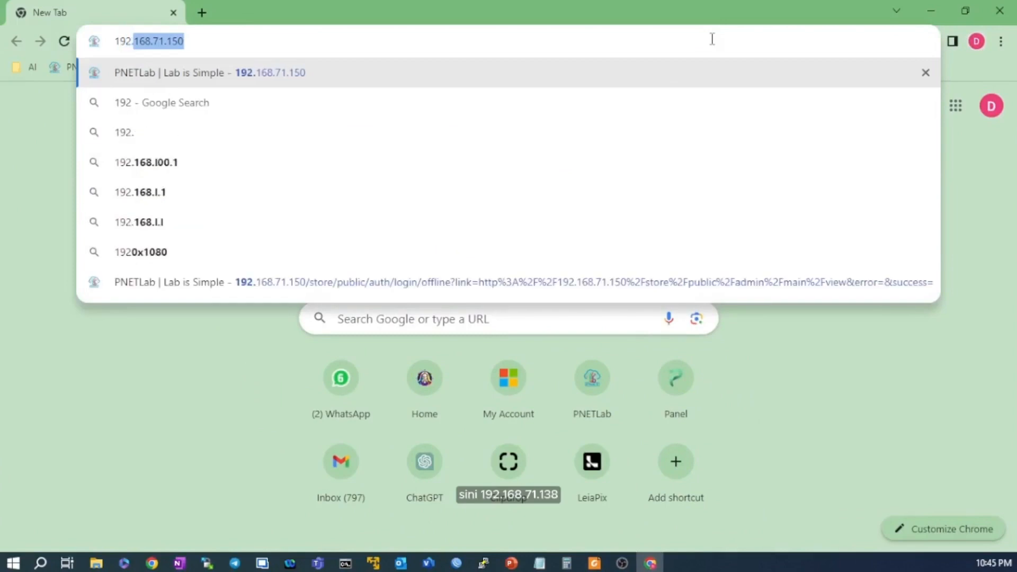
key(Right)
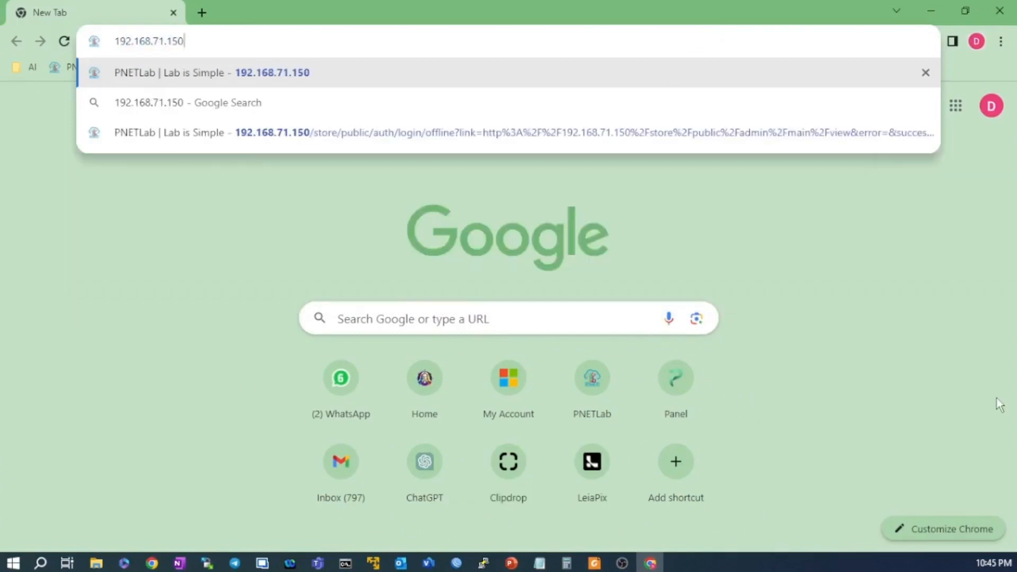
key(BackSpace)
key(BackSpace)
key(BackSpace)
text(138)
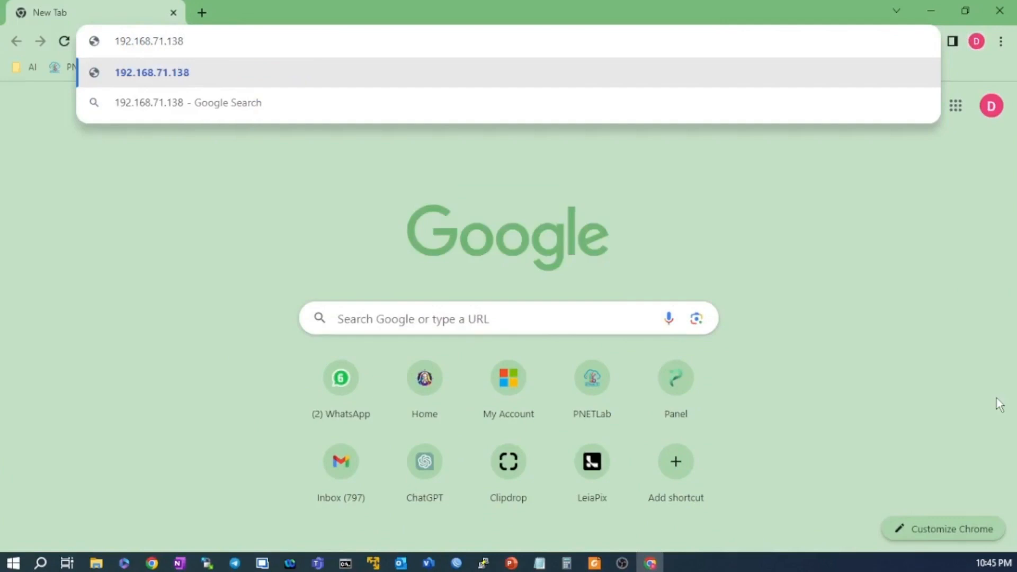
key(Return)
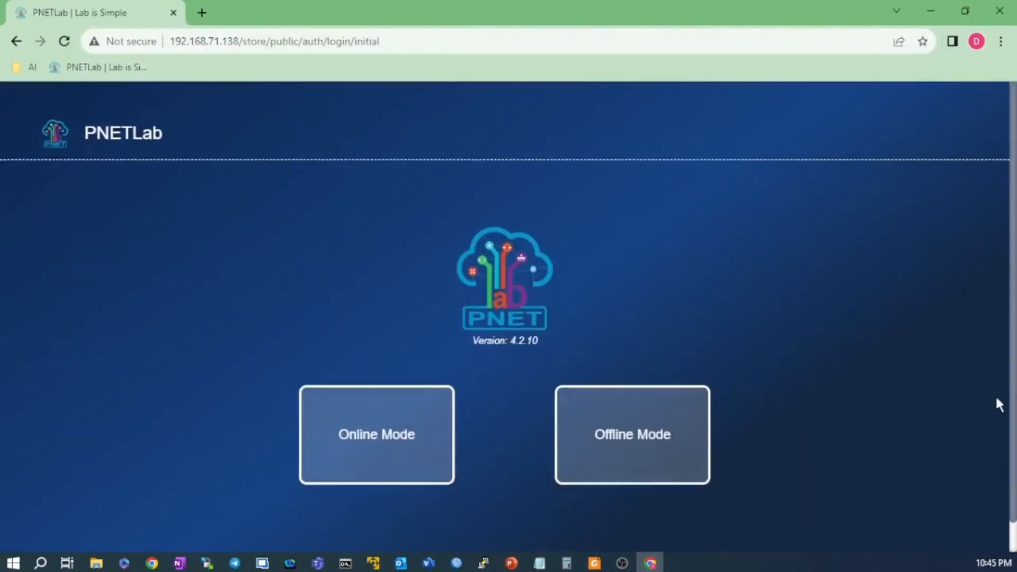
Choose Offline Mode on the PNETLab 4.2.10 start page.
scroll(996, 396, down, 1)
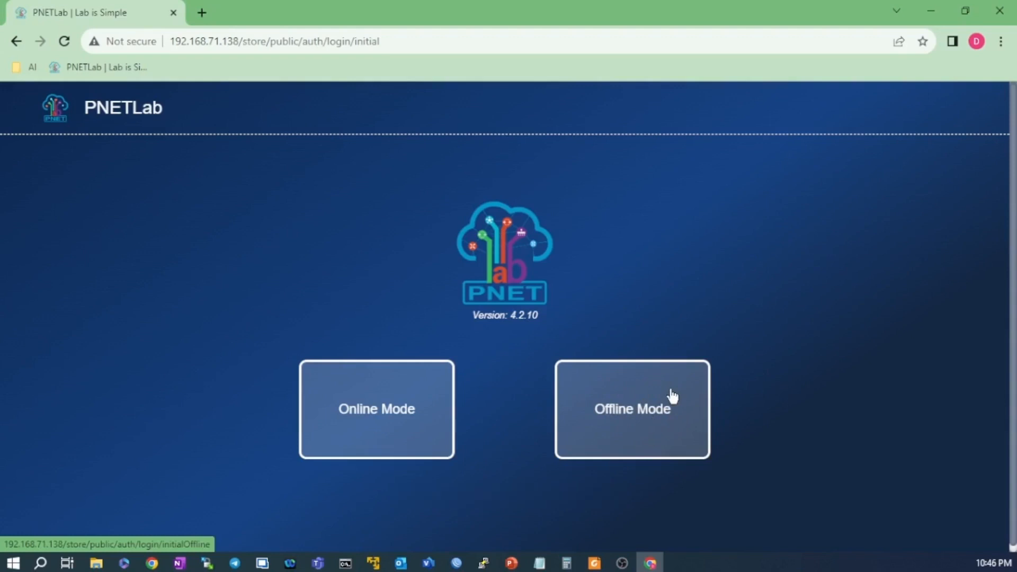
click(641, 412)
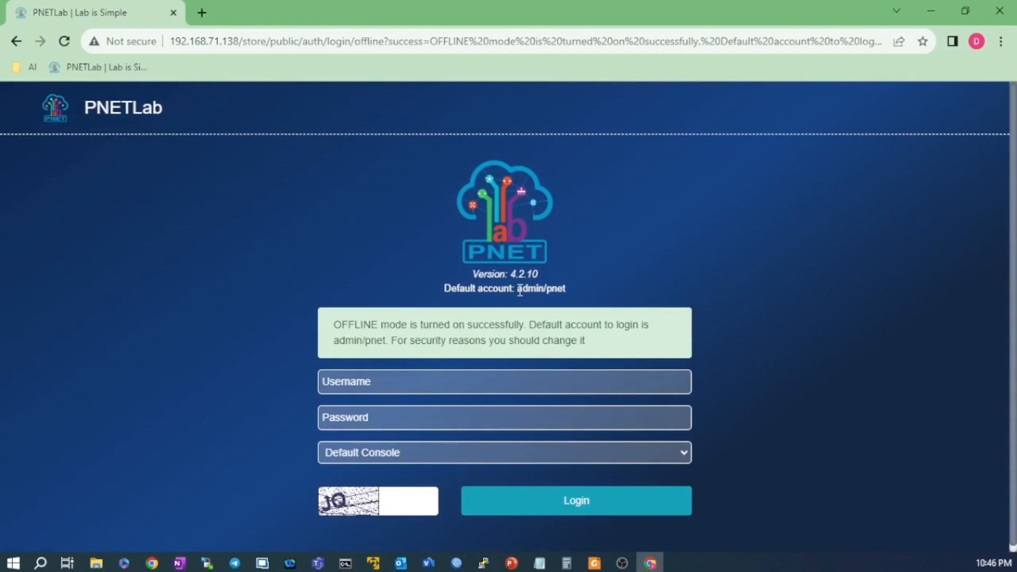
Log in as admin with the default password, HTML Console type and the captcha code.
click(468, 382)
text(admin)
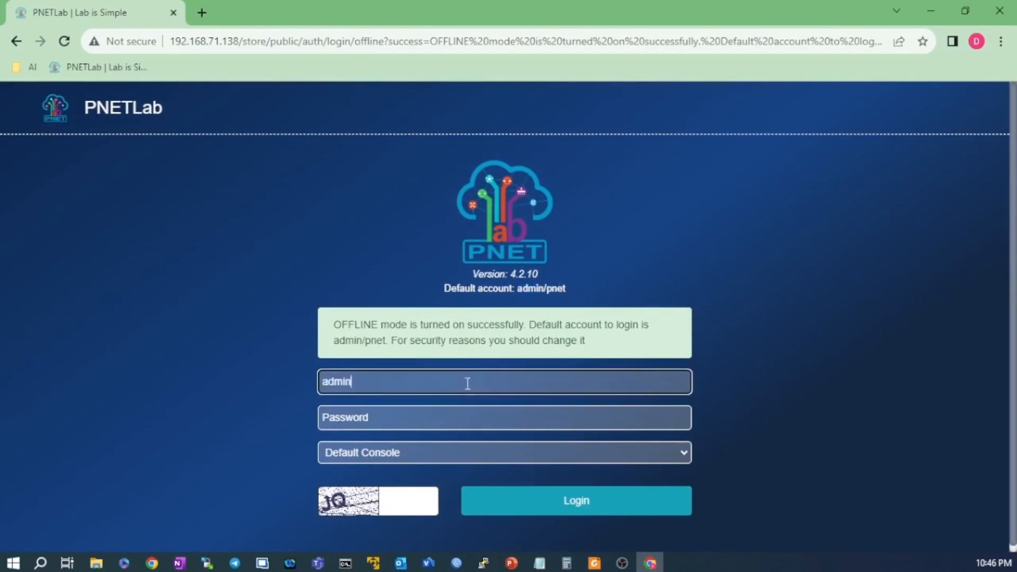
key(Tab)
text(pnet)
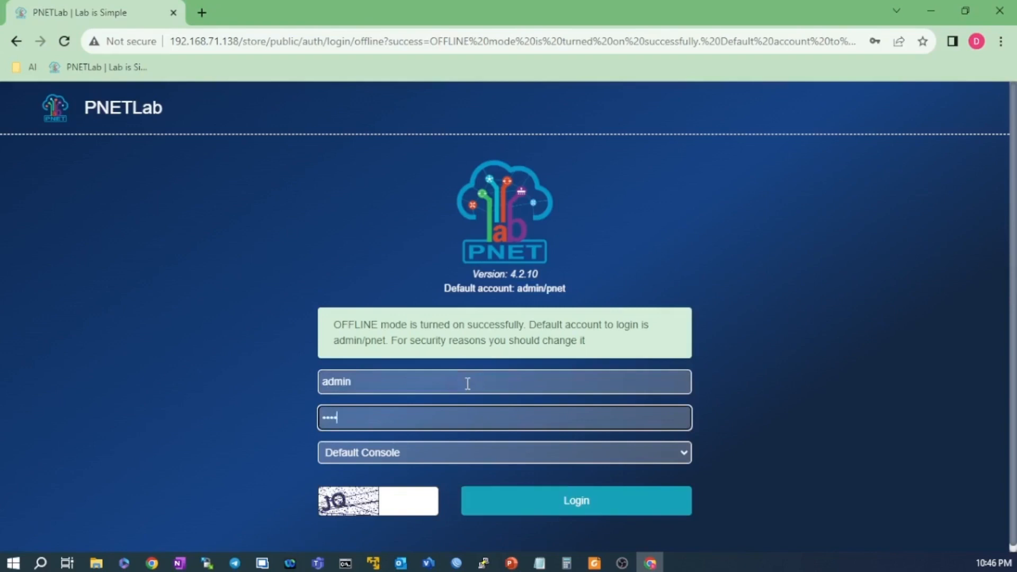
click(444, 453)
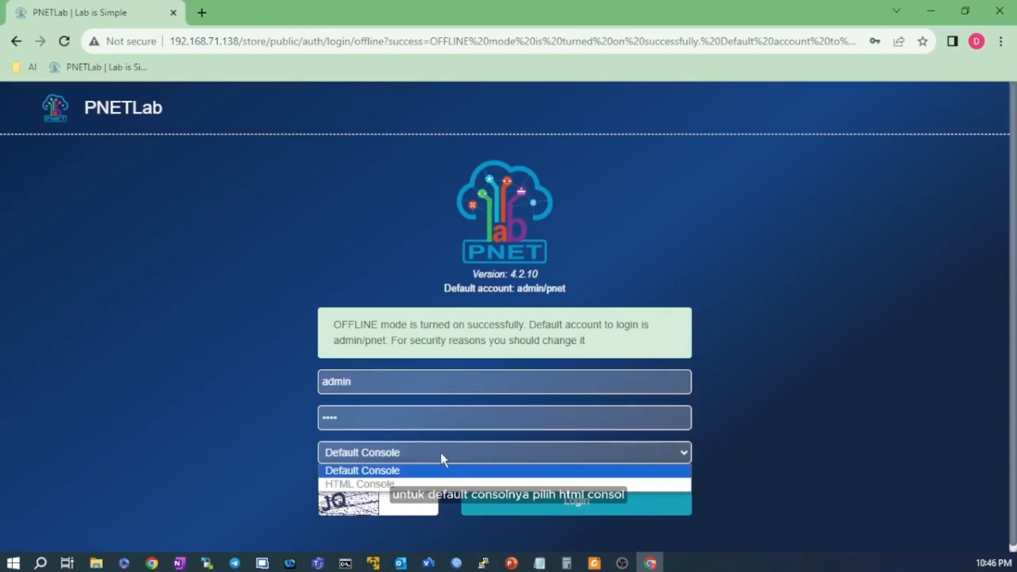
click(430, 483)
click(417, 502)
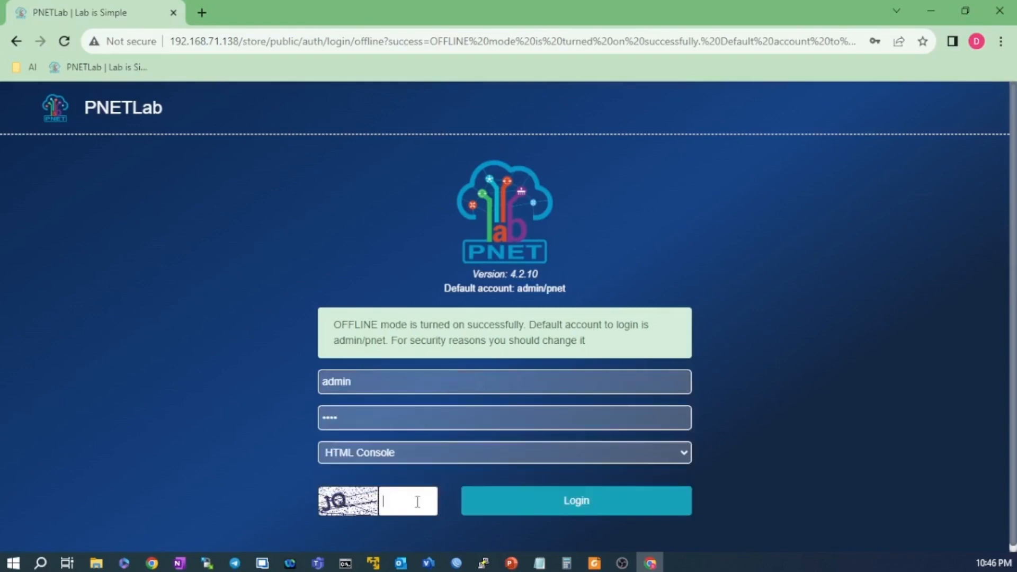
text(JQ)
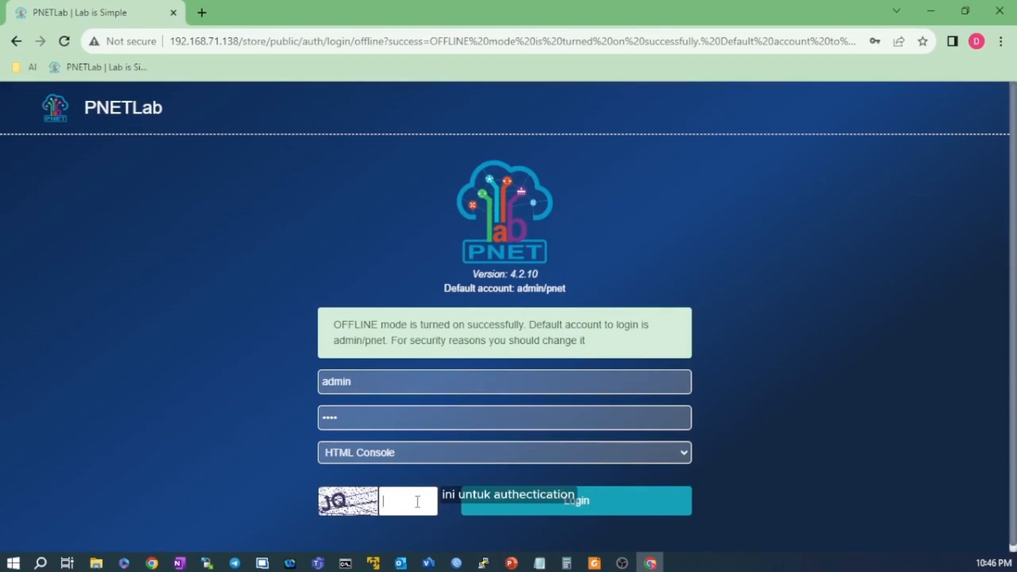
click(589, 501)
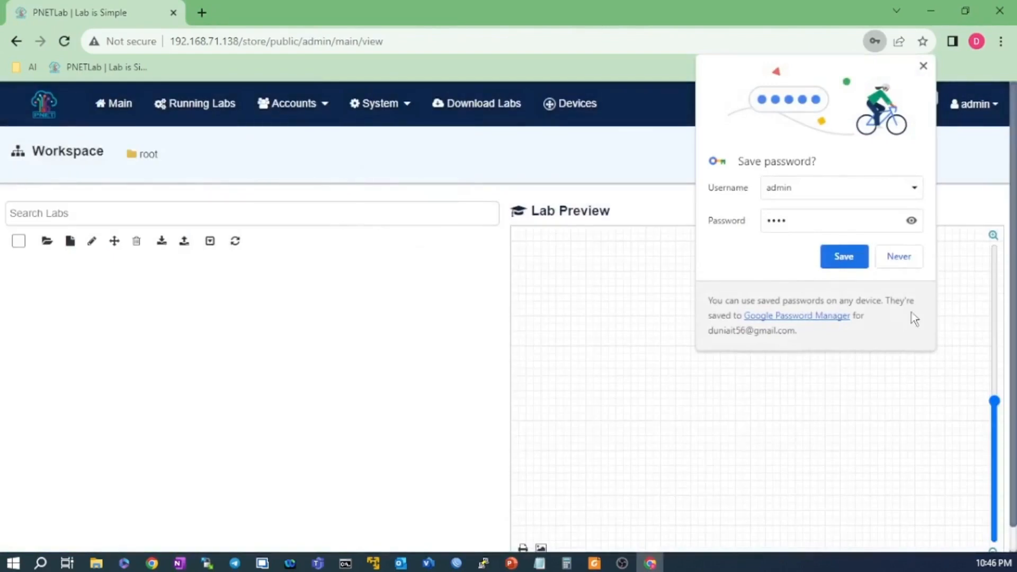
Decline Chrome's offer to save the password, leaving the Workspace address unchanged.
click(898, 258)
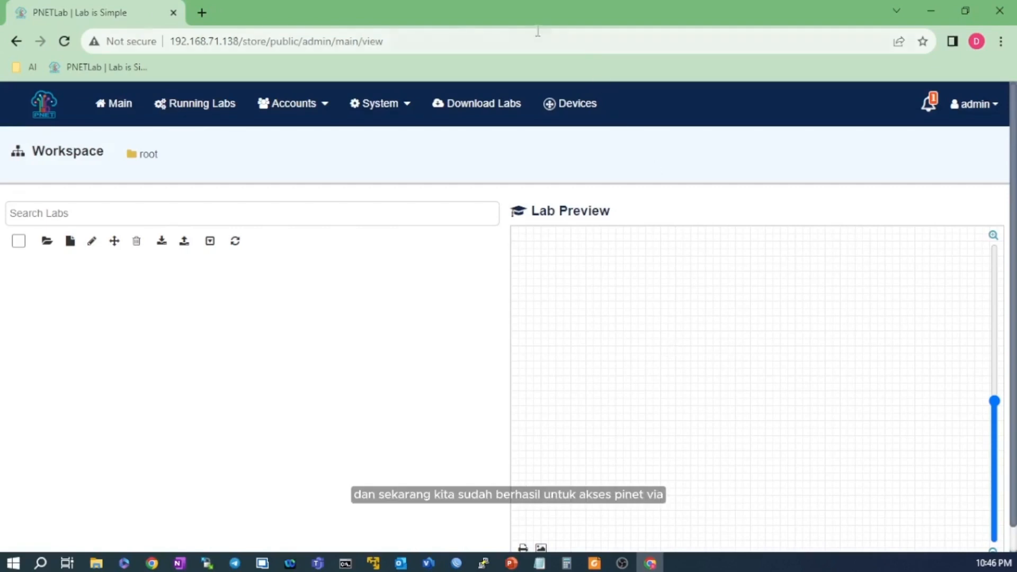
click(488, 39)
drag(383, 41, 168, 41)
click(404, 41)
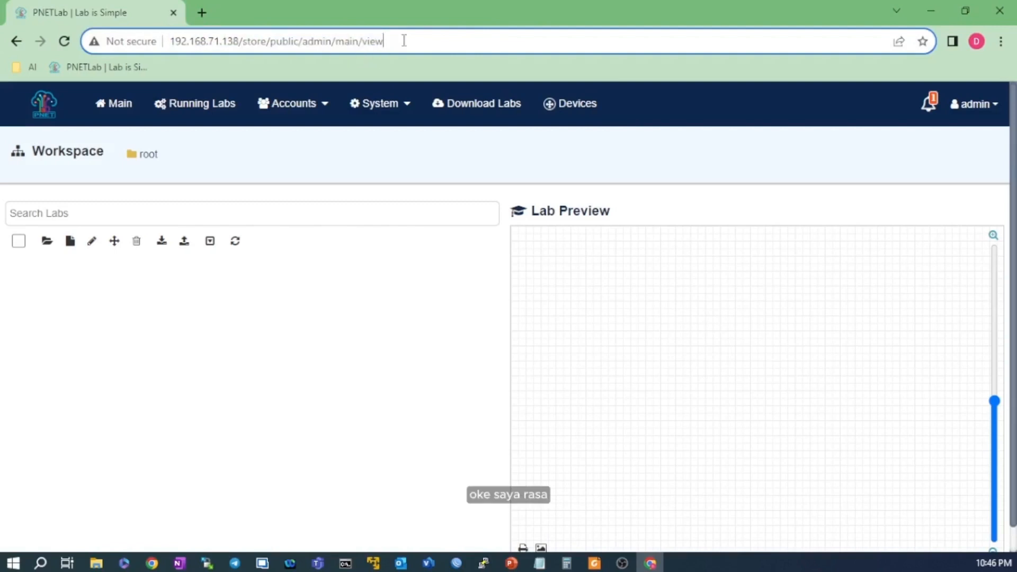